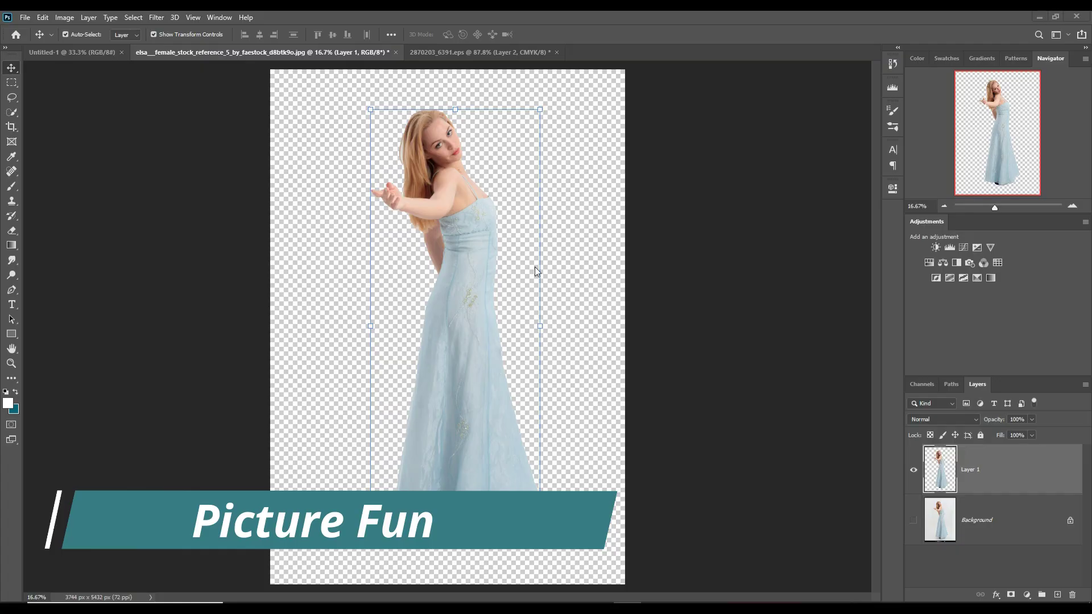
Step: Create a new 3840×2160 document from the preset
left_click(24, 18)
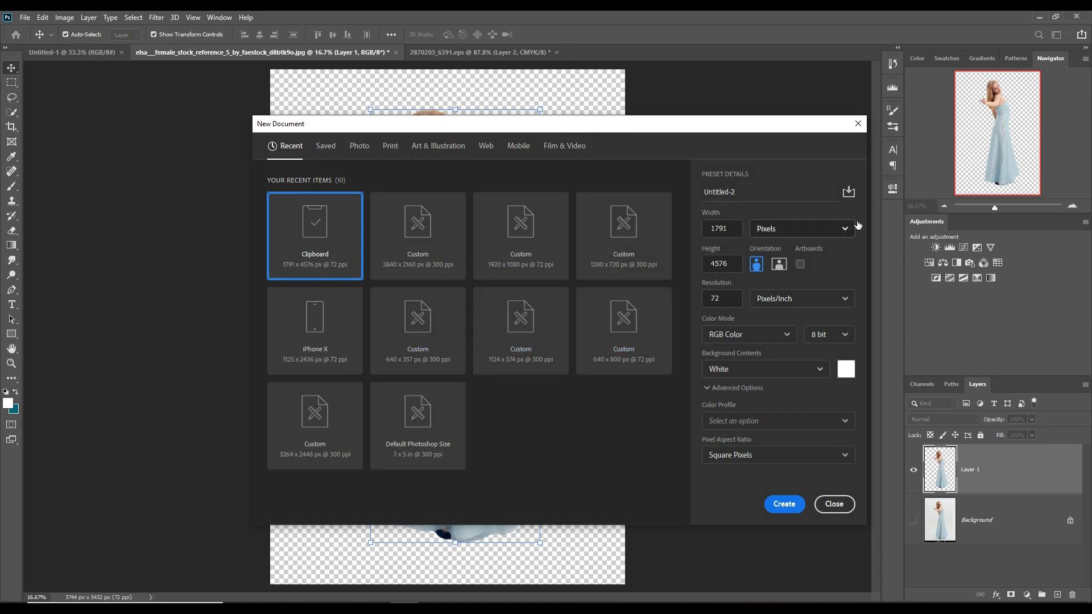
left_click(856, 124)
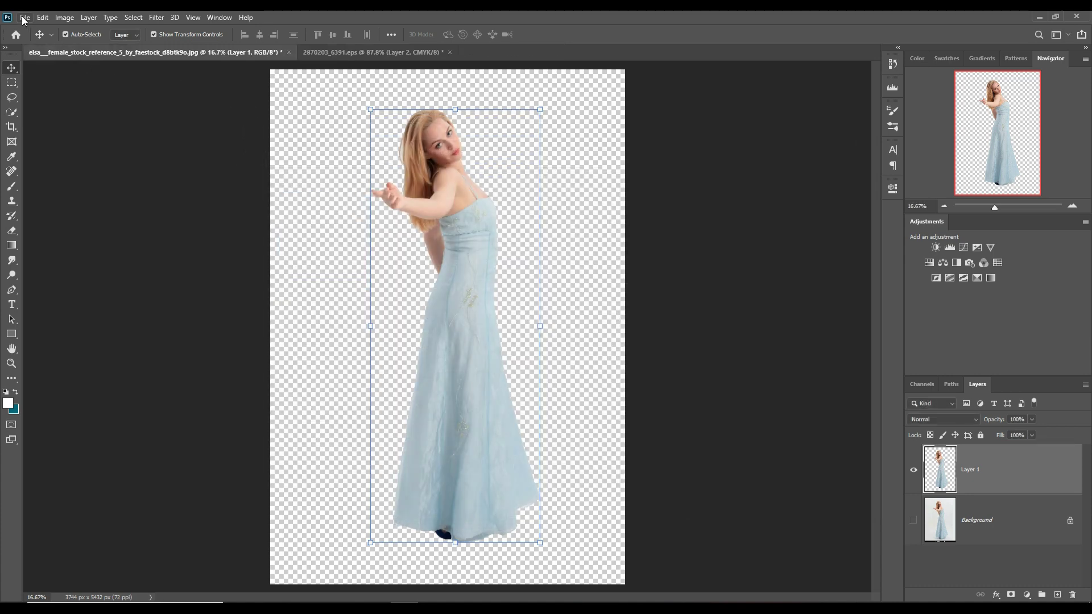
left_click(24, 17)
left_click(37, 29)
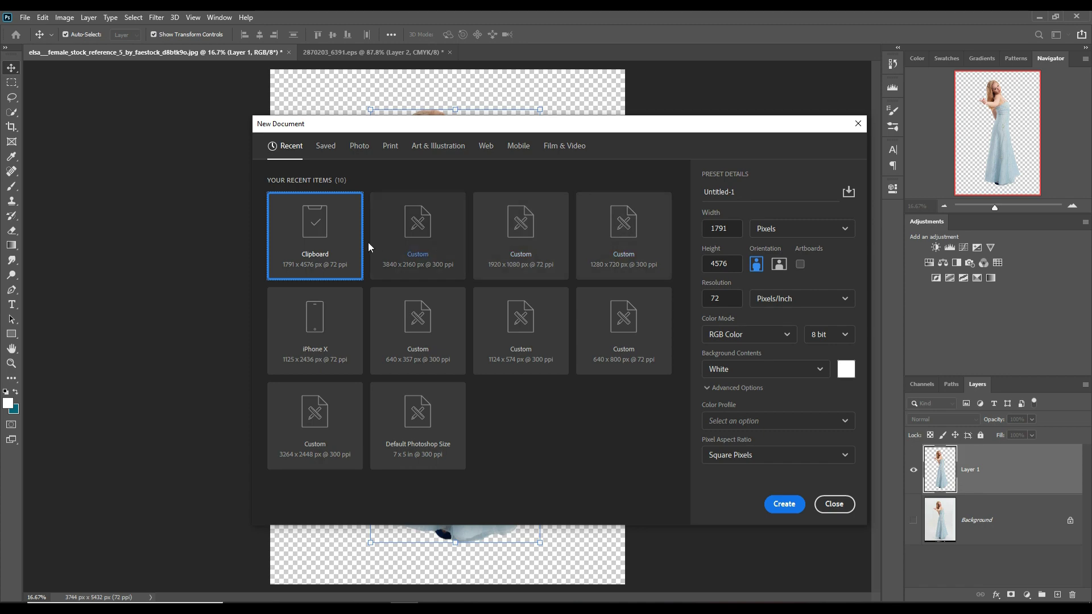
left_click(417, 239)
left_click(779, 505)
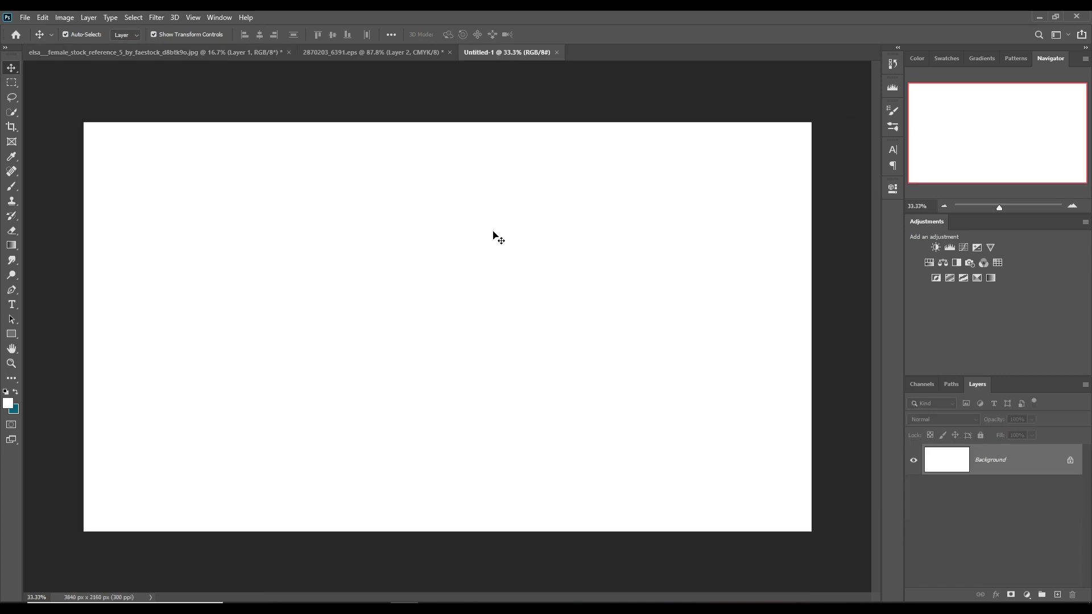
Step: Add a Solid Color fill layer in light cyan #93e0ee
left_click(1057, 595)
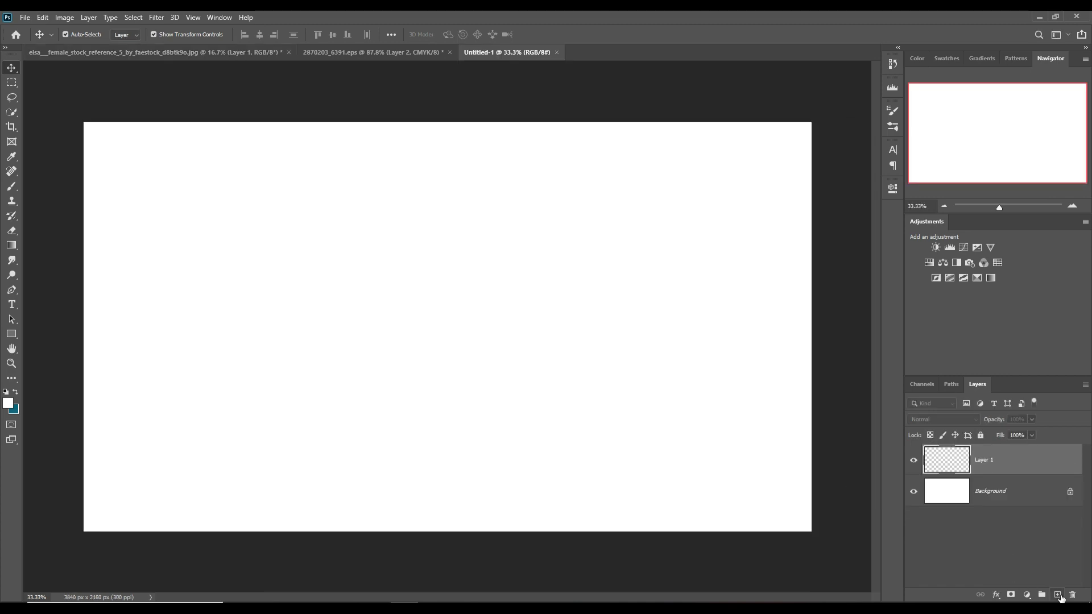
left_click(1034, 394)
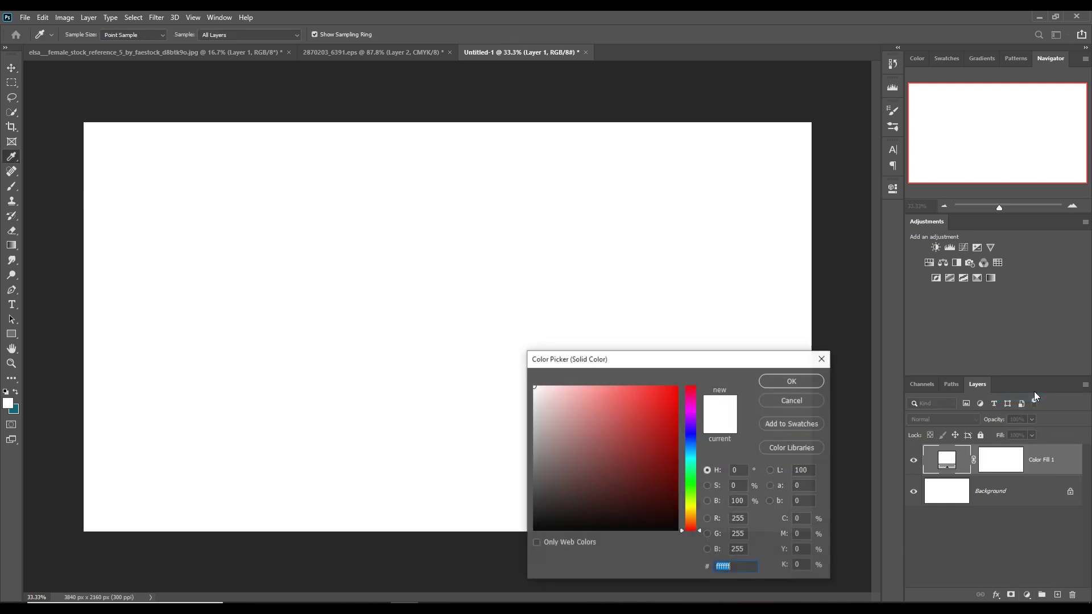
left_click(691, 460)
left_click(566, 412)
left_click(580, 395)
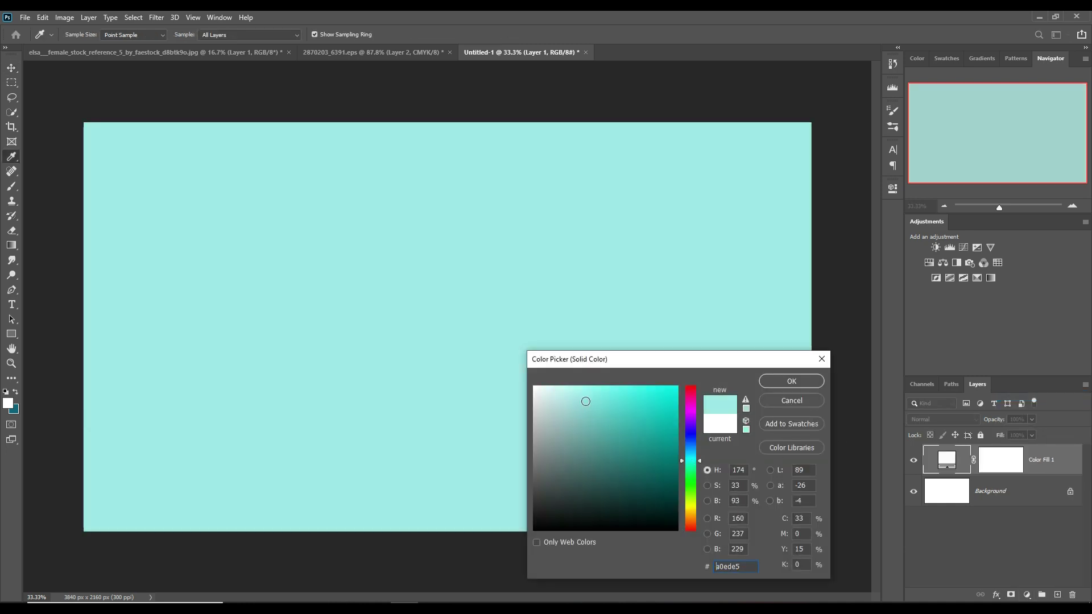
left_click(694, 455)
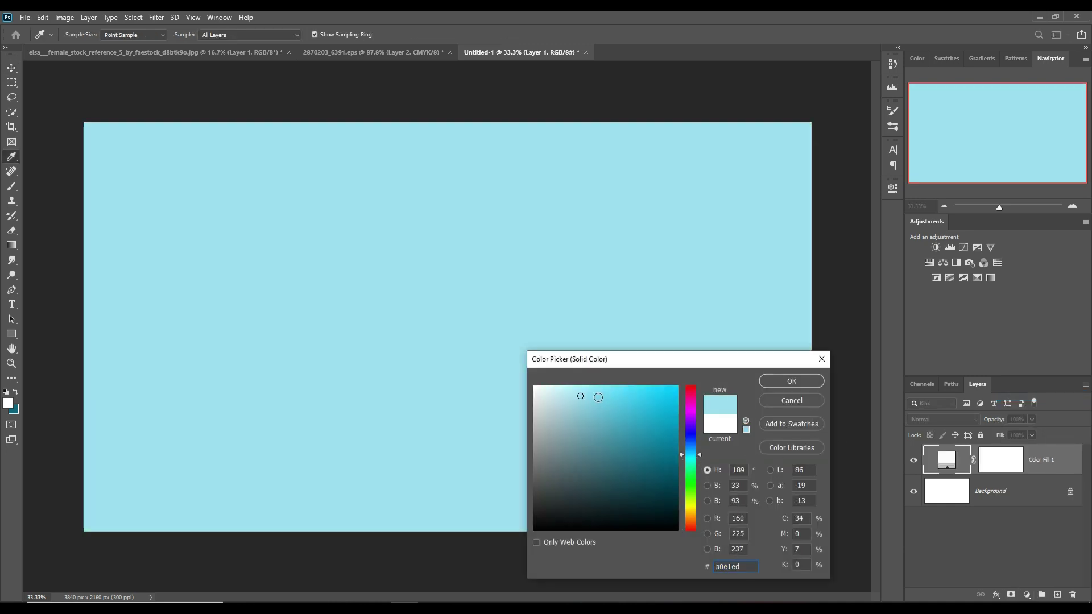
left_click(588, 397)
left_click(788, 381)
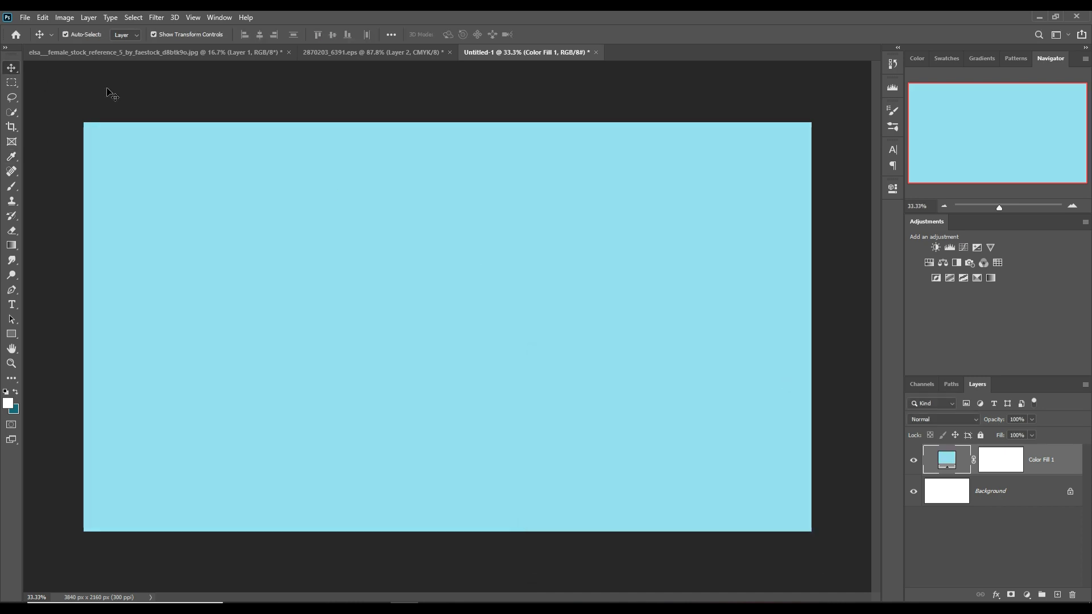
Step: Drag the cut-out woman from the elsa document onto Untitled-1 and close the elsa window
mouse_move(198, 55)
left_mouse_down()
mouse_move(190, 83)
mouse_move(659, 148)
left_mouse_up()
left_click_drag(709, 356, 428, 329)
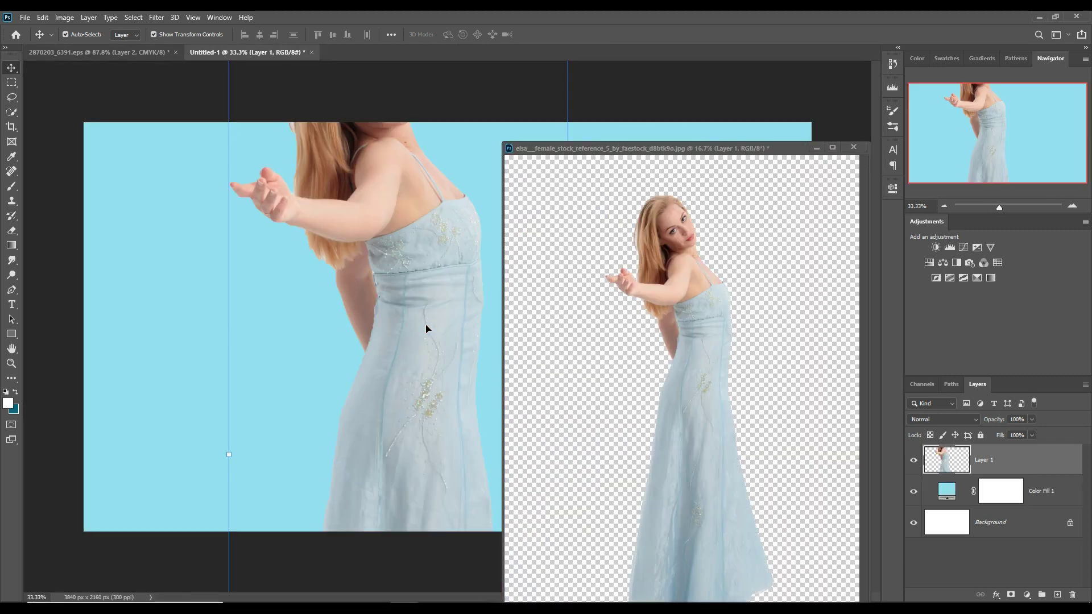
left_click(818, 149)
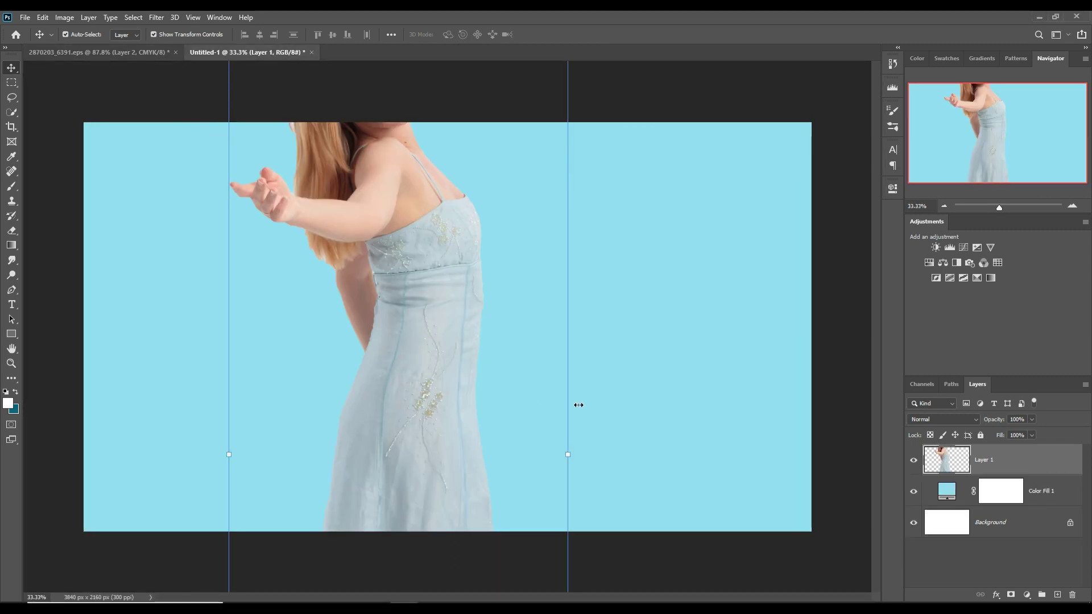
Step: Zoom in on the woman's arm, try a small lasso selection, then deselect
key("l")
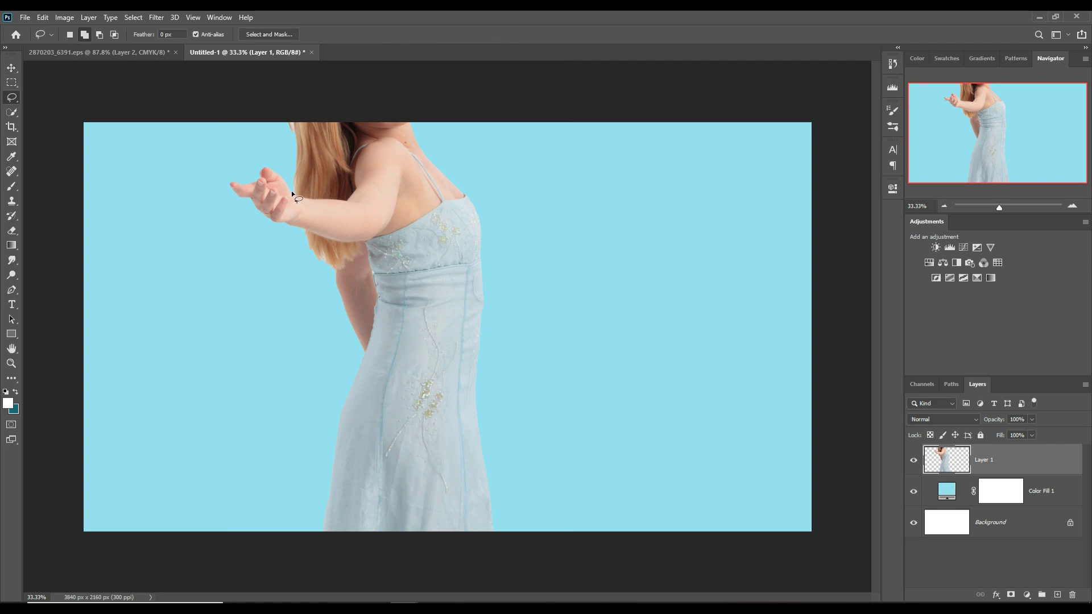
key("ctrl+plus")
left_click_drag(257, 174, 508, 503)
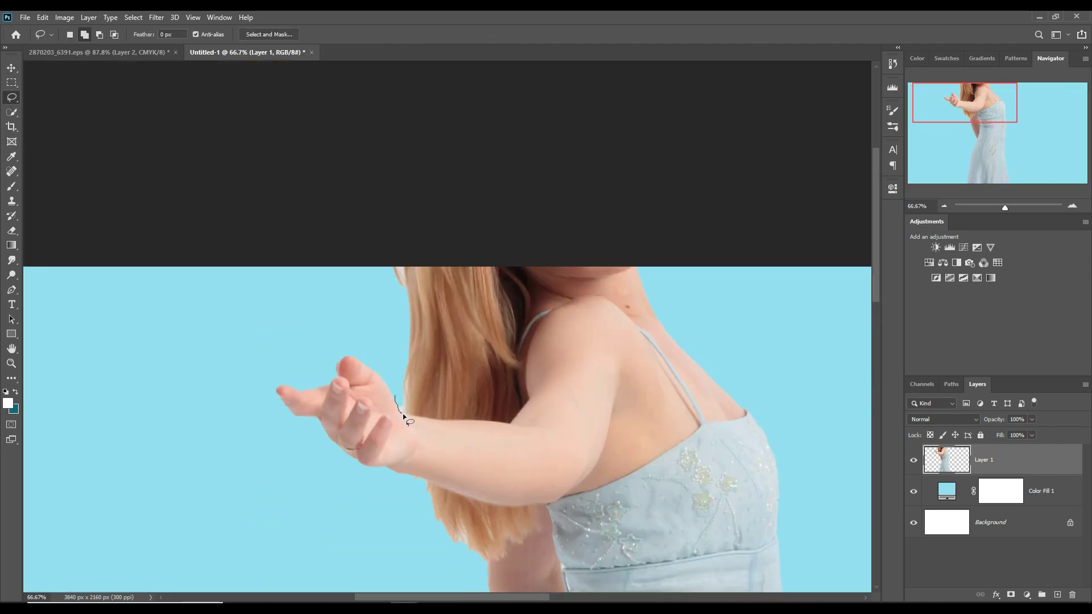
left_click_drag(394, 397, 400, 412)
left_click(133, 17)
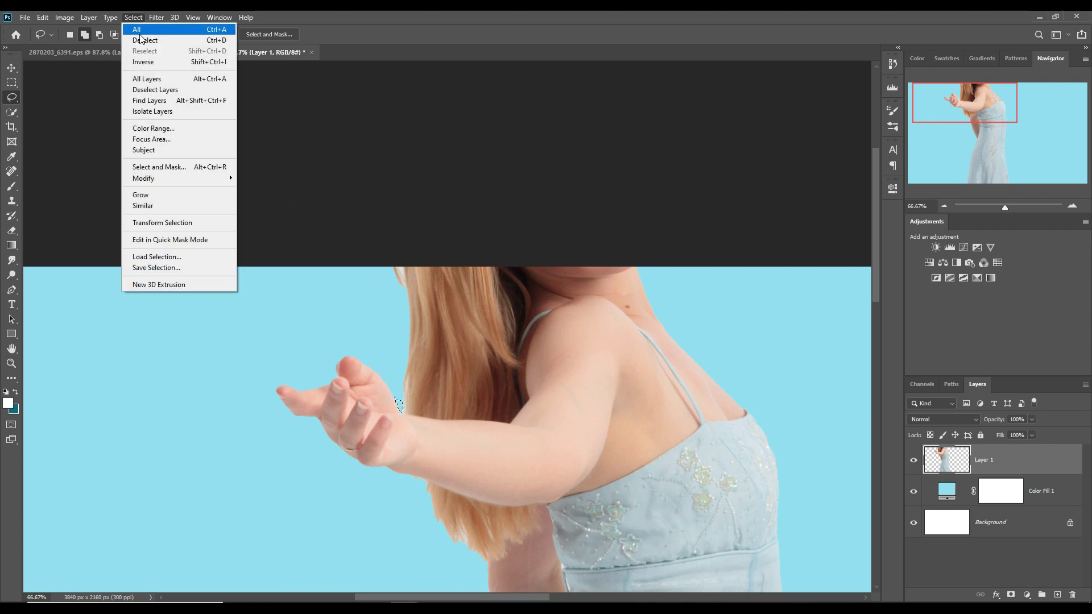
left_click(133, 17)
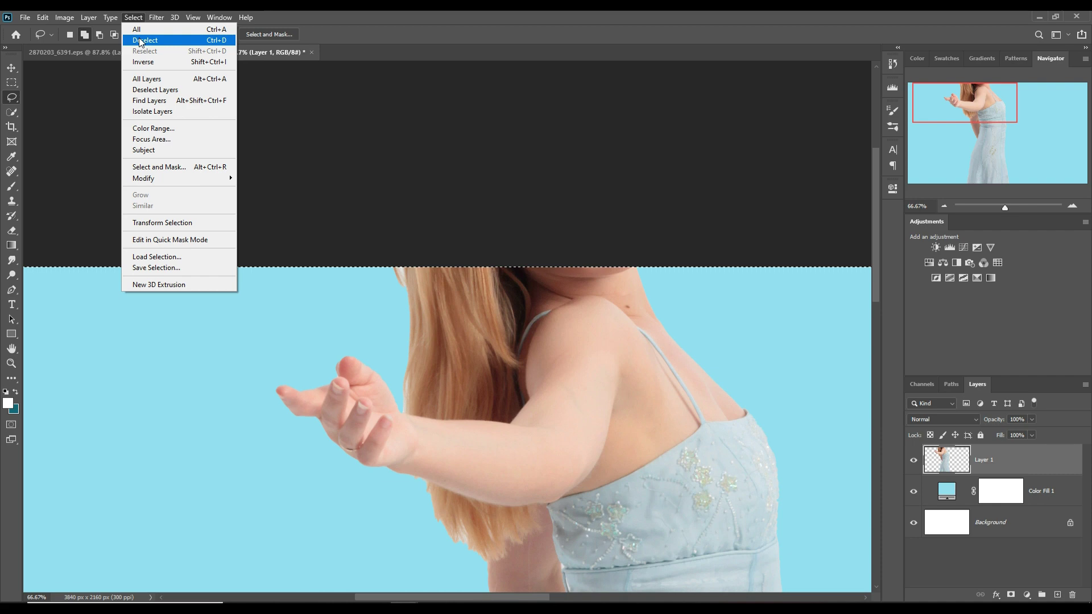
left_click(140, 40)
Step: Scale the woman down and move her to the centre of the canvas
left_click(12, 69)
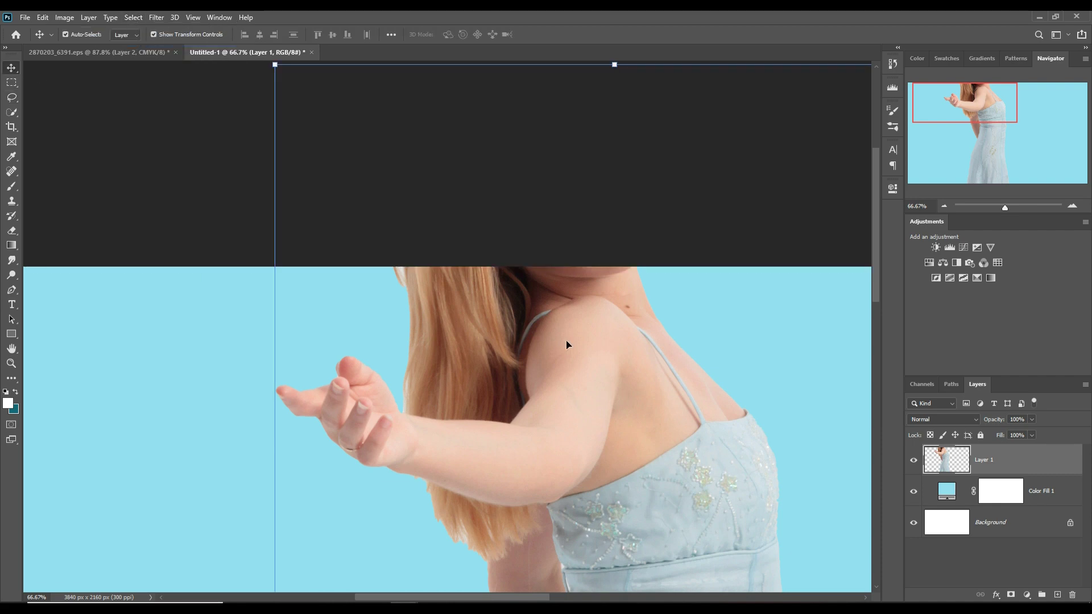
left_click_drag(278, 432, 597, 500)
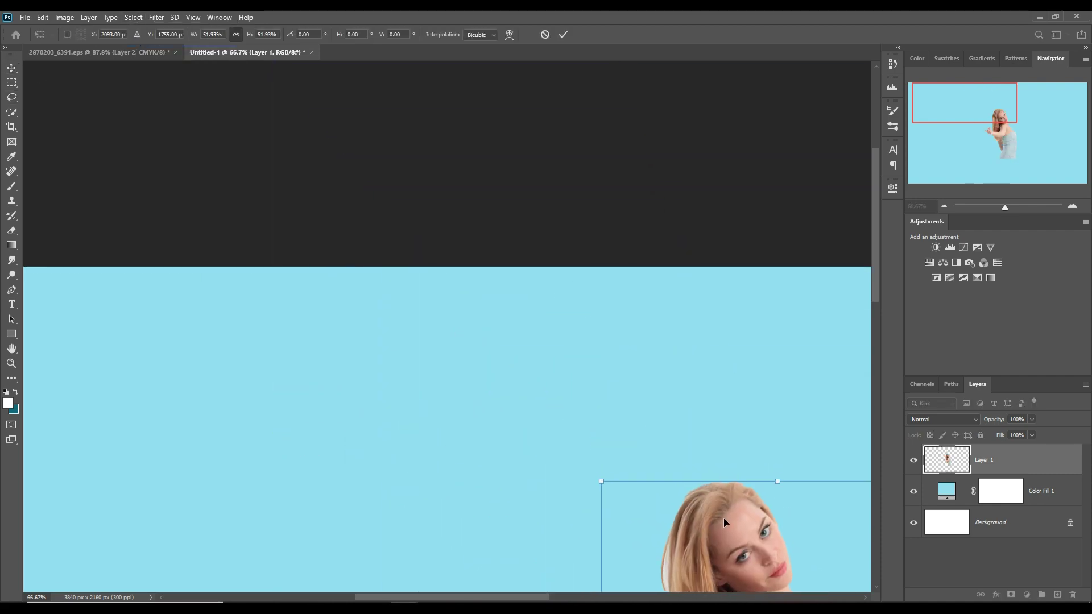
left_click_drag(720, 511, 358, 288)
mouse_move(412, 251)
left_mouse_down()
mouse_move(435, 512)
mouse_move(428, 262)
left_mouse_up()
key("ctrl+minus")
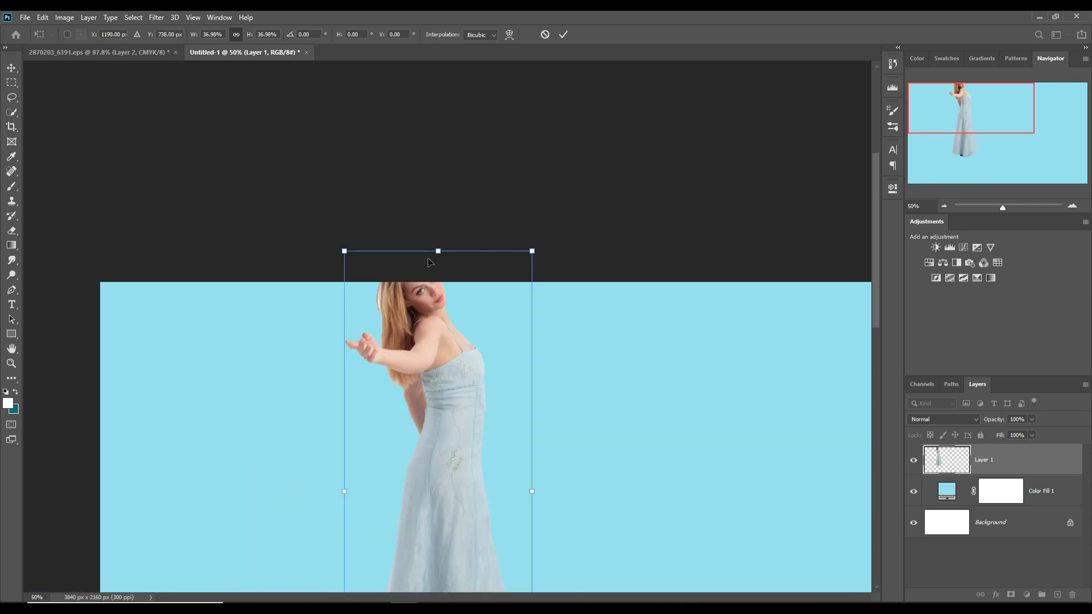
key("ctrl+minus")
left_click_drag(318, 202, 427, 296)
Step: Rotate the woman to about -85°, rescale her to 52.45%, and commit the transform
left_click_drag(504, 192, 135, 212)
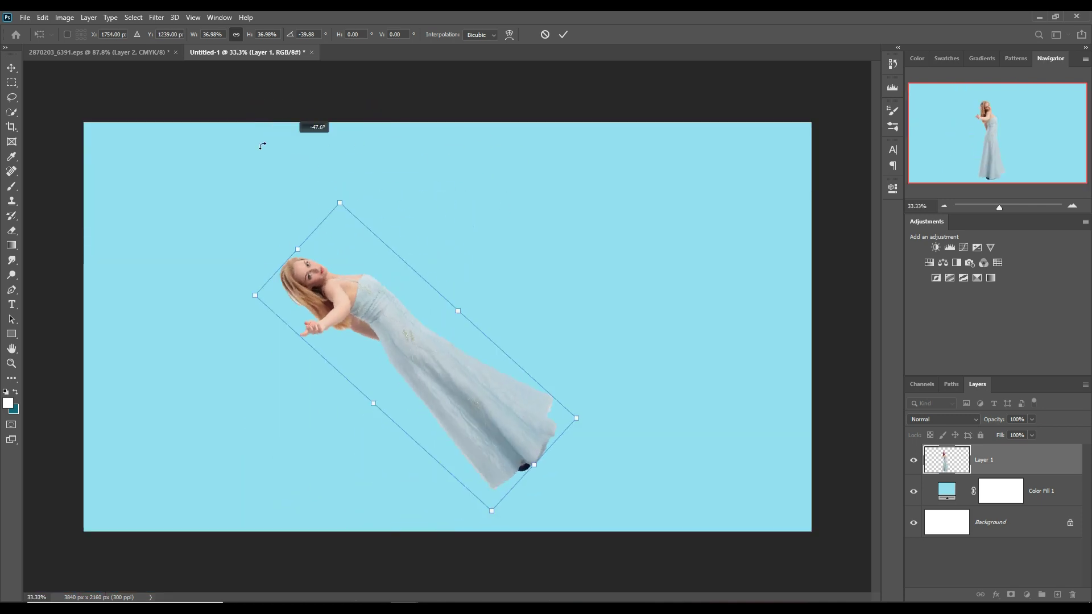
left_click_drag(387, 337, 389, 323)
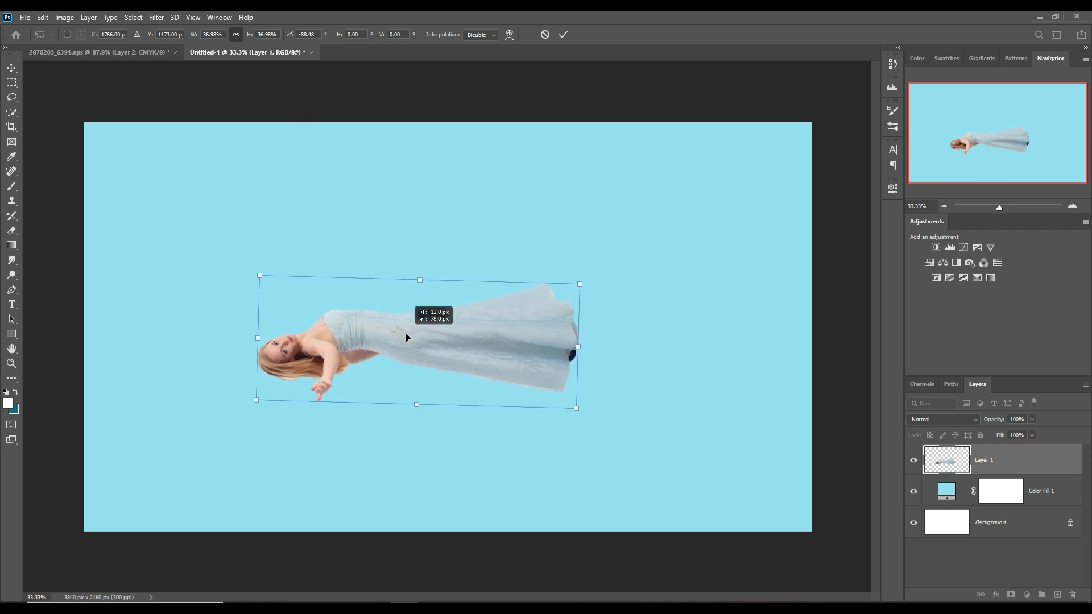
left_click_drag(580, 283, 699, 239)
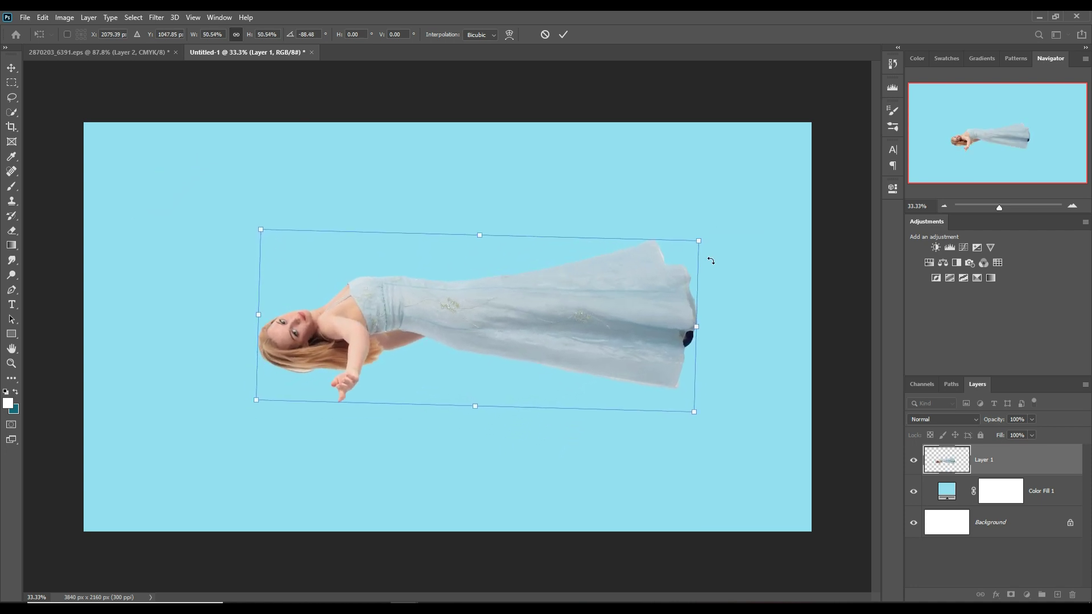
left_click_drag(636, 320, 617, 334)
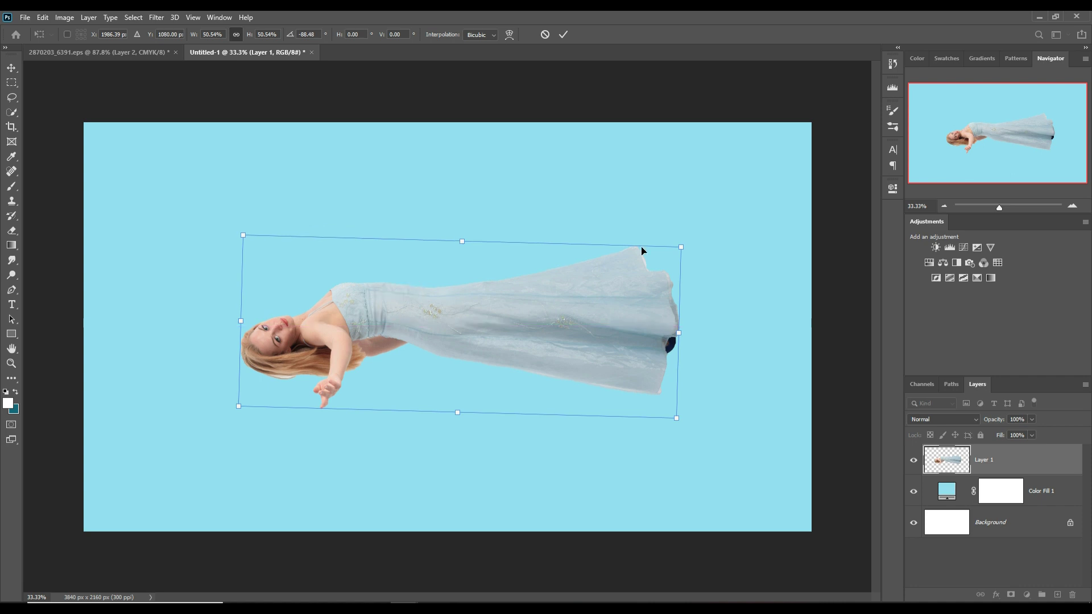
left_click_drag(706, 220, 676, 223)
left_click_drag(588, 307, 582, 306)
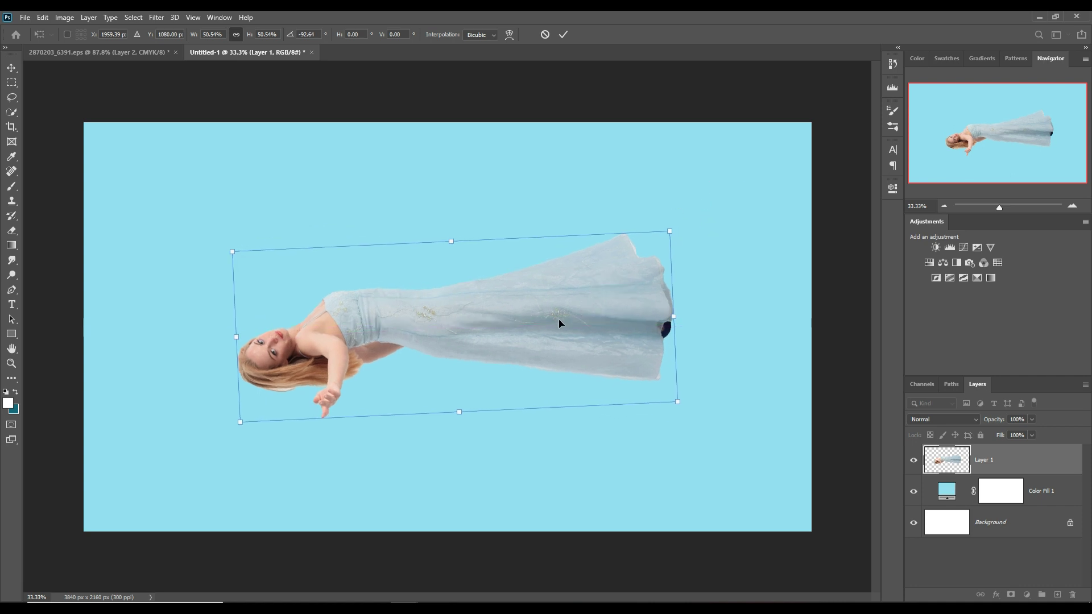
mouse_move(736, 214)
left_mouse_down()
mouse_move(694, 232)
mouse_move(713, 244)
left_mouse_up()
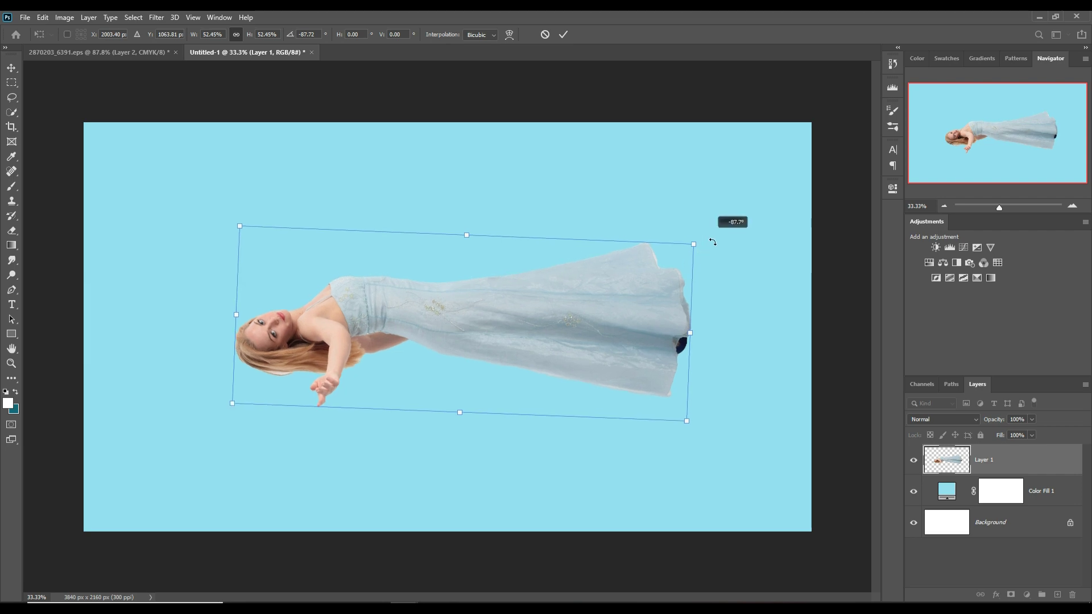
left_click_drag(633, 346, 623, 349)
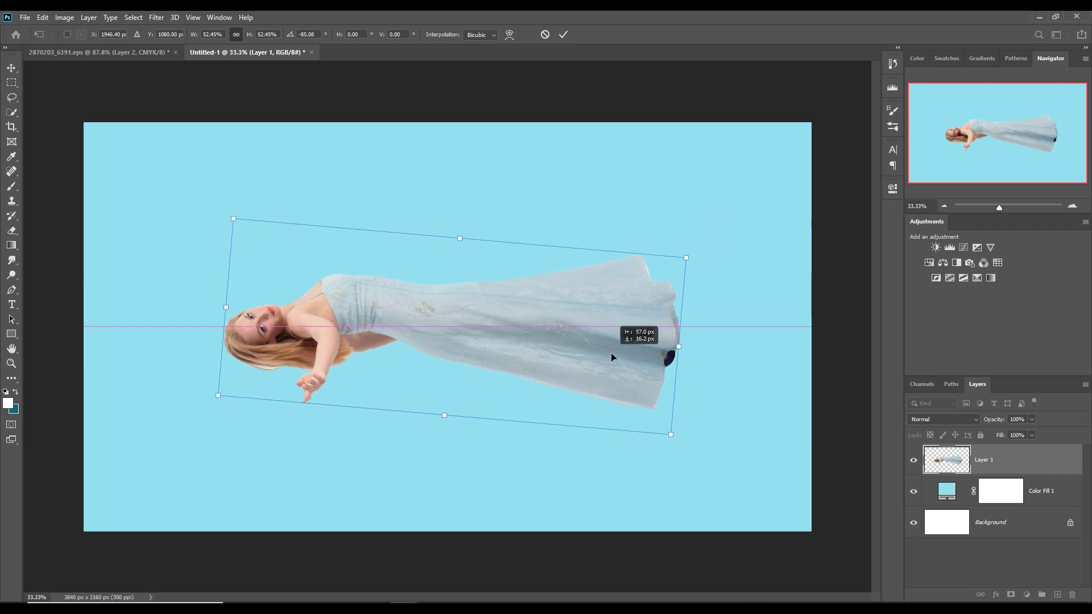
left_click(563, 34)
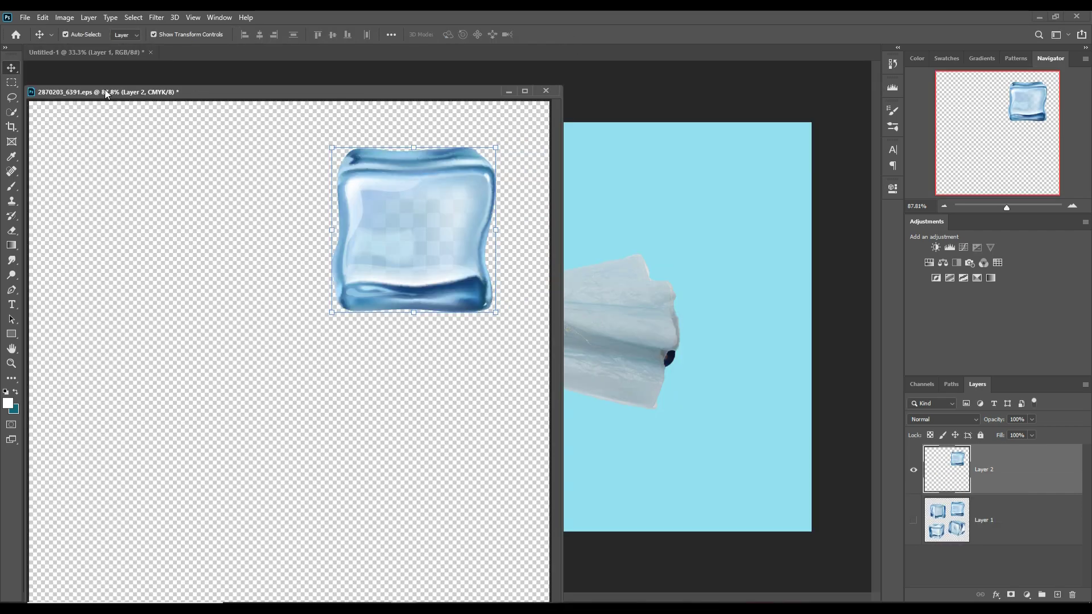
Step: Bring the ice cube in as Layer 2, scale it to 374.11%, and place it over the woman's waist
left_click_drag(104, 54, 633, 181)
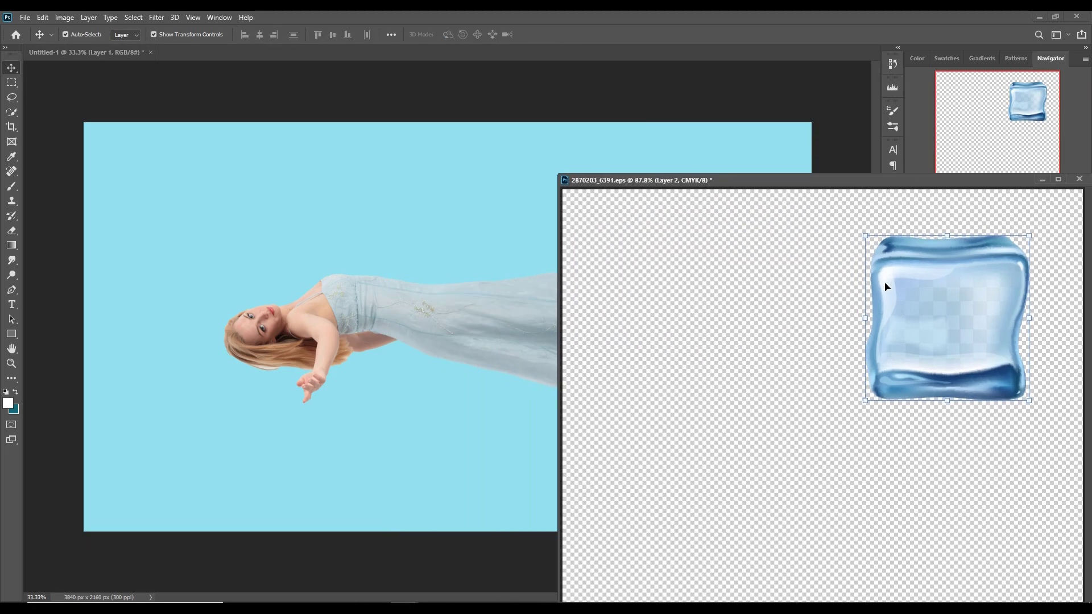
mouse_move(728, 282)
left_mouse_down()
mouse_move(769, 316)
mouse_move(492, 320)
left_mouse_up()
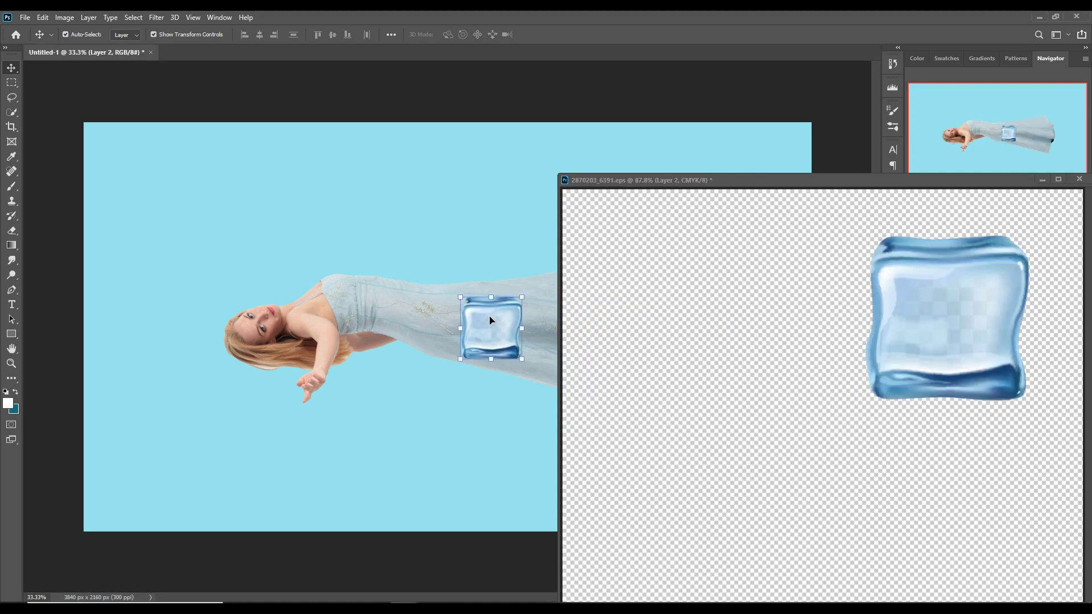
left_click(1042, 179)
left_click_drag(526, 364, 709, 414)
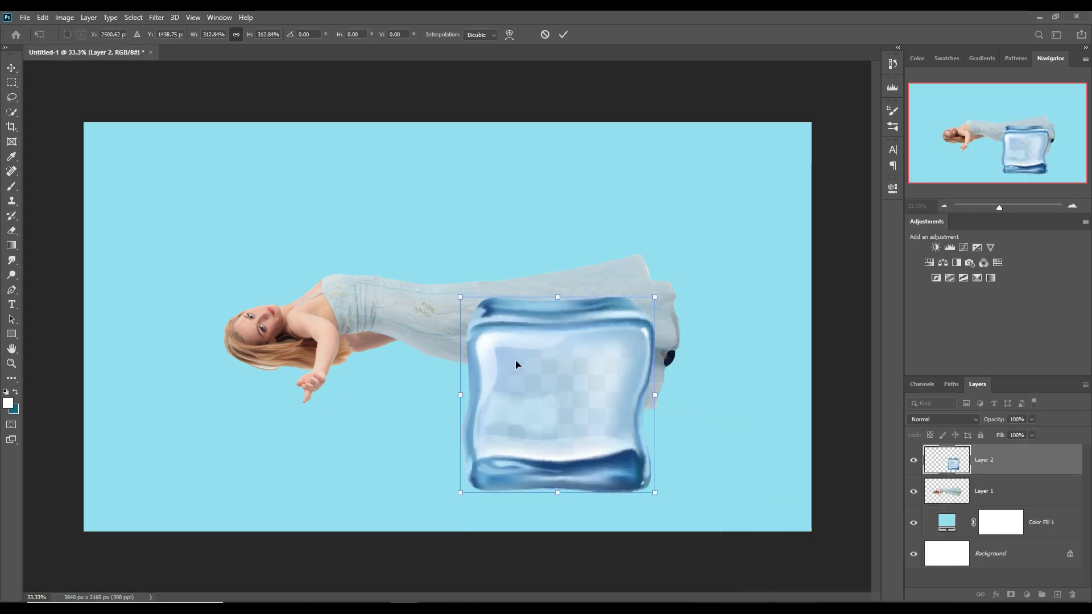
left_click_drag(517, 363, 424, 291)
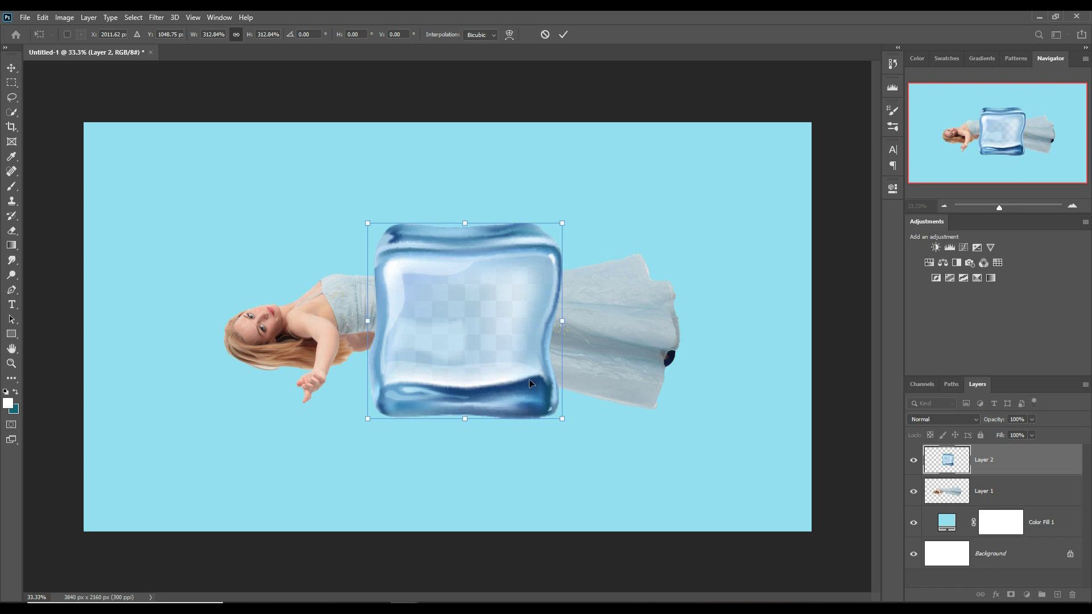
left_click_drag(568, 427, 606, 465)
left_click_drag(472, 395, 459, 376)
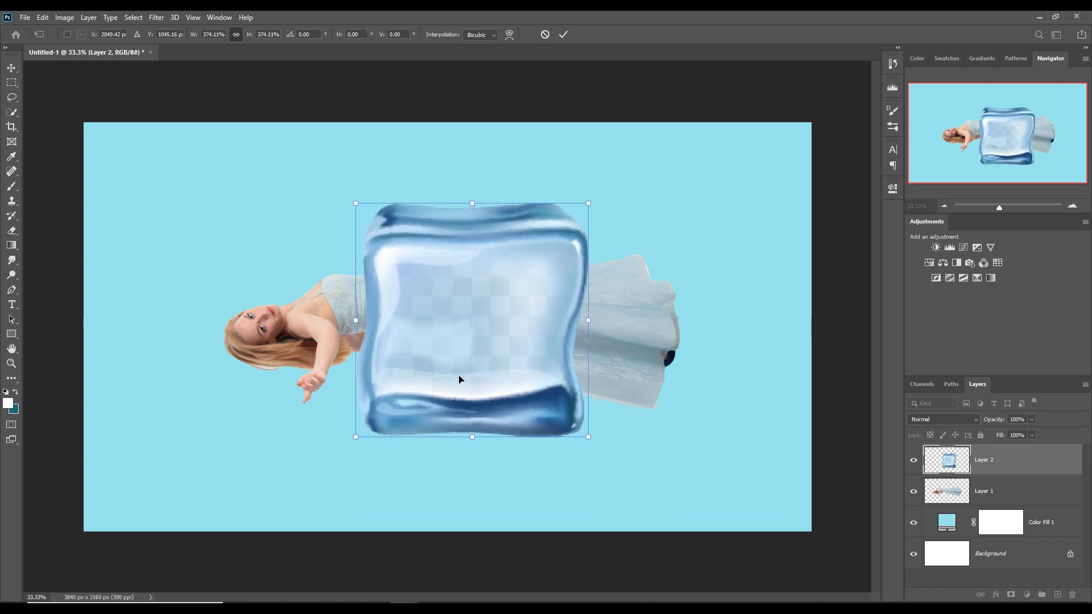
left_click(563, 35)
Step: Duplicate the ice cube layer as Layer 2 copy and hide the original Layer 2
right_click(1045, 476)
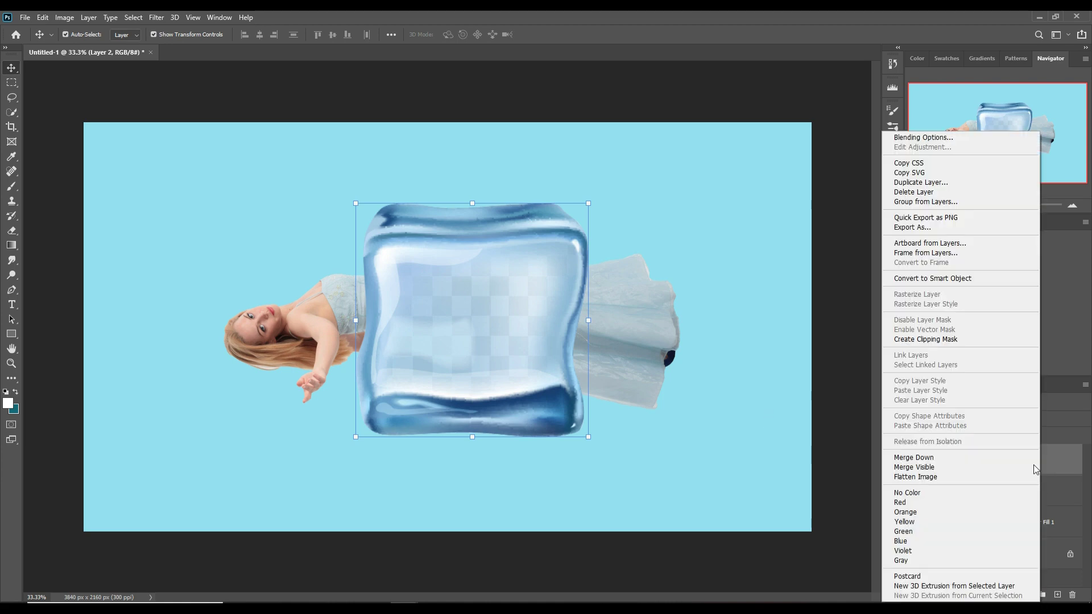
left_click(932, 182)
left_click(638, 178)
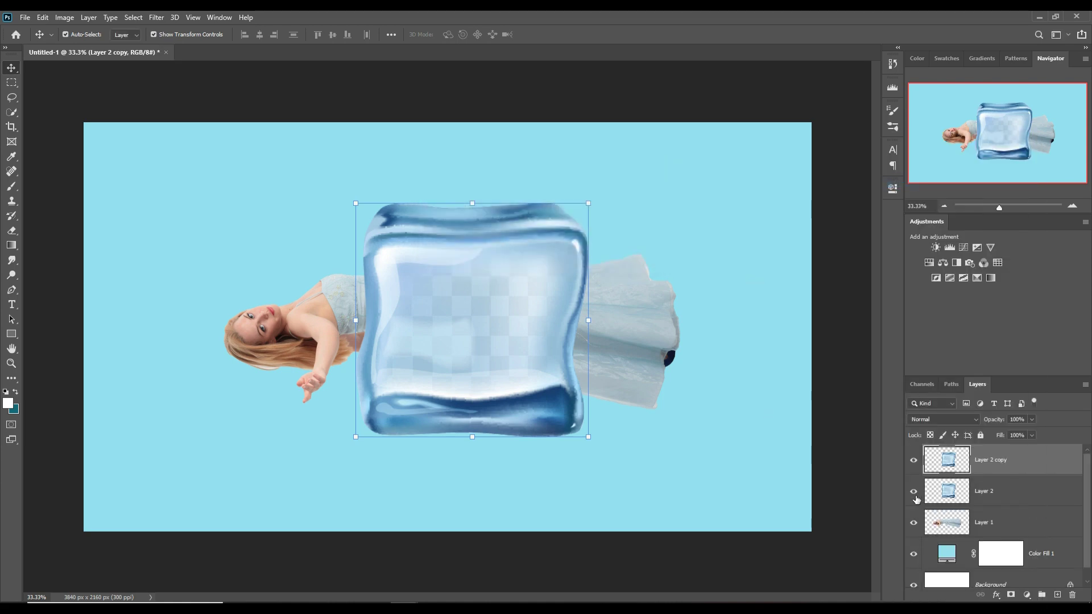
left_click(952, 490)
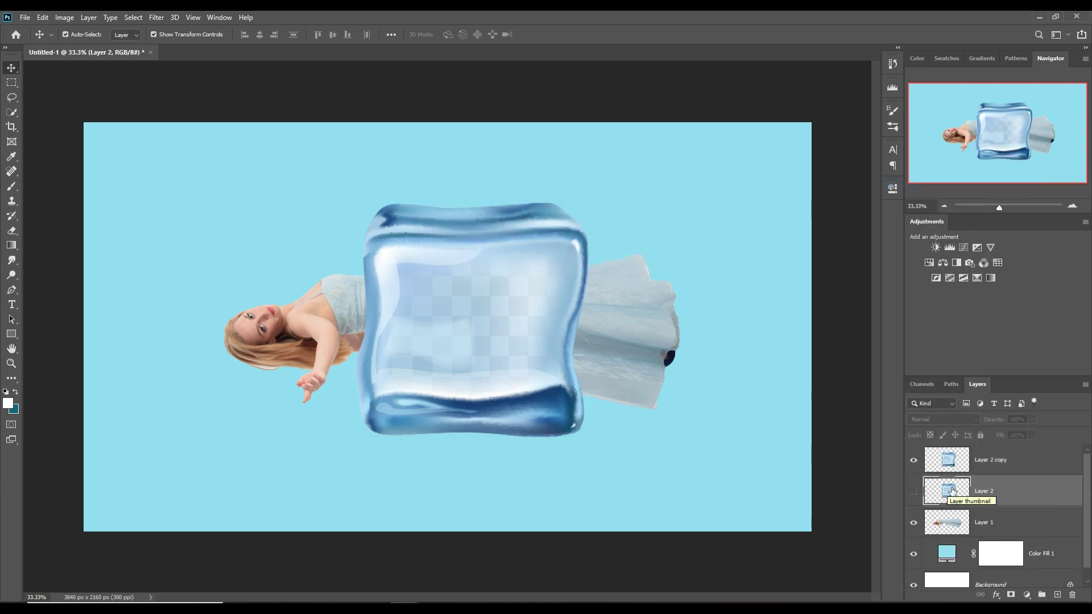
left_click(954, 461)
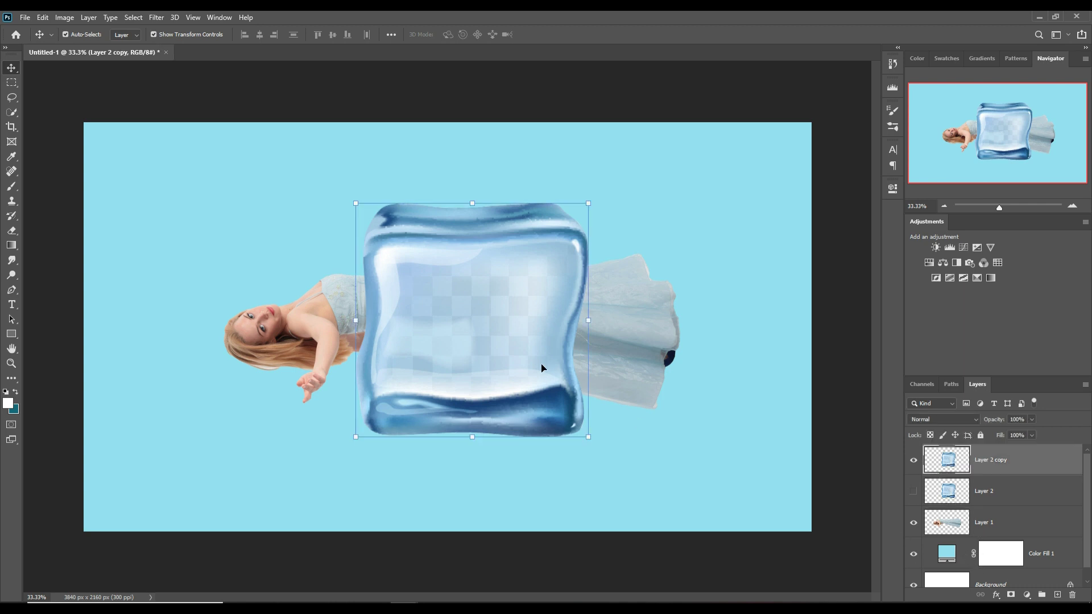
Step: Shrink the cube copy very slightly and give it a white layer mask
left_click_drag(595, 444, 593, 441)
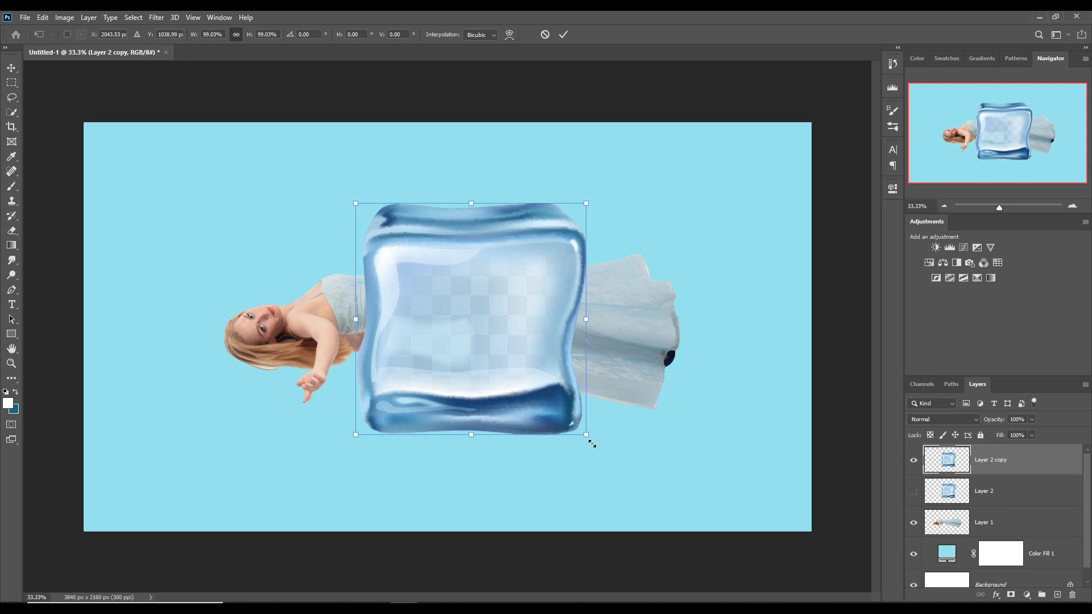
key("Return")
left_click(1010, 595)
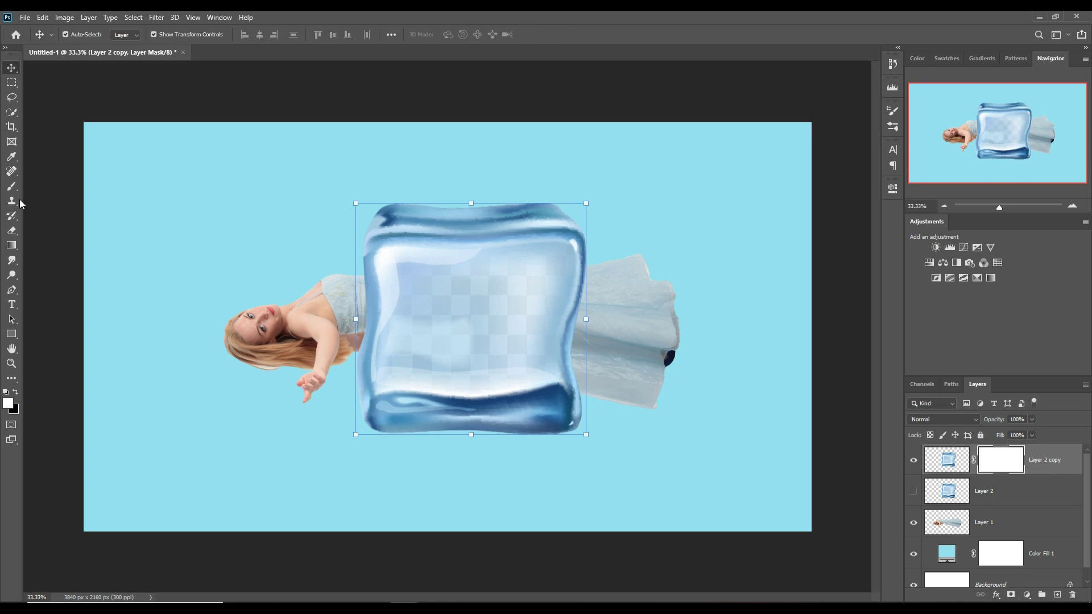
left_click(12, 186)
Step: Paint black at 12% opacity on the cube copy's mask so the gown shows through
left_click(261, 34)
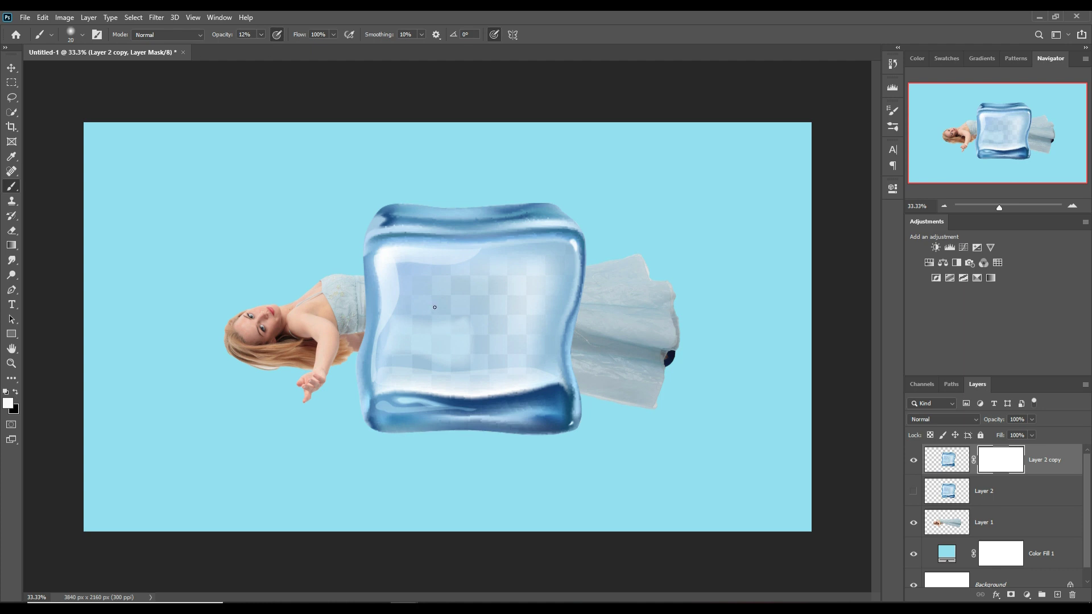
key("bracketright")
key("bracketright")
key("bracketright")
left_click(18, 397)
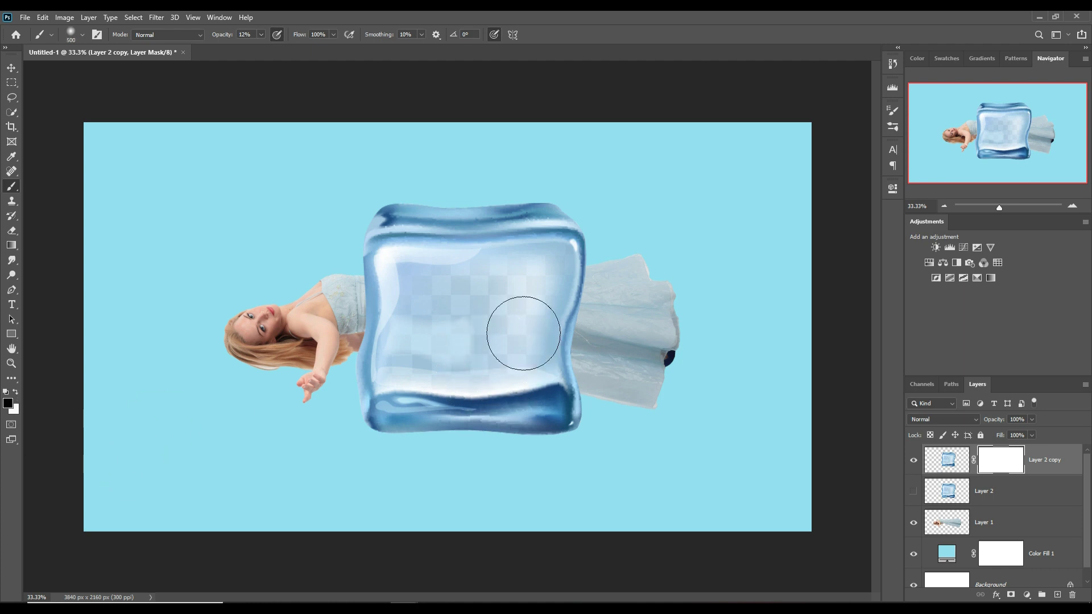
mouse_move(519, 324)
left_mouse_down()
mouse_move(463, 334)
mouse_move(519, 366)
mouse_move(497, 316)
mouse_move(511, 366)
mouse_move(478, 365)
mouse_move(458, 384)
mouse_move(446, 365)
mouse_move(538, 368)
left_mouse_up()
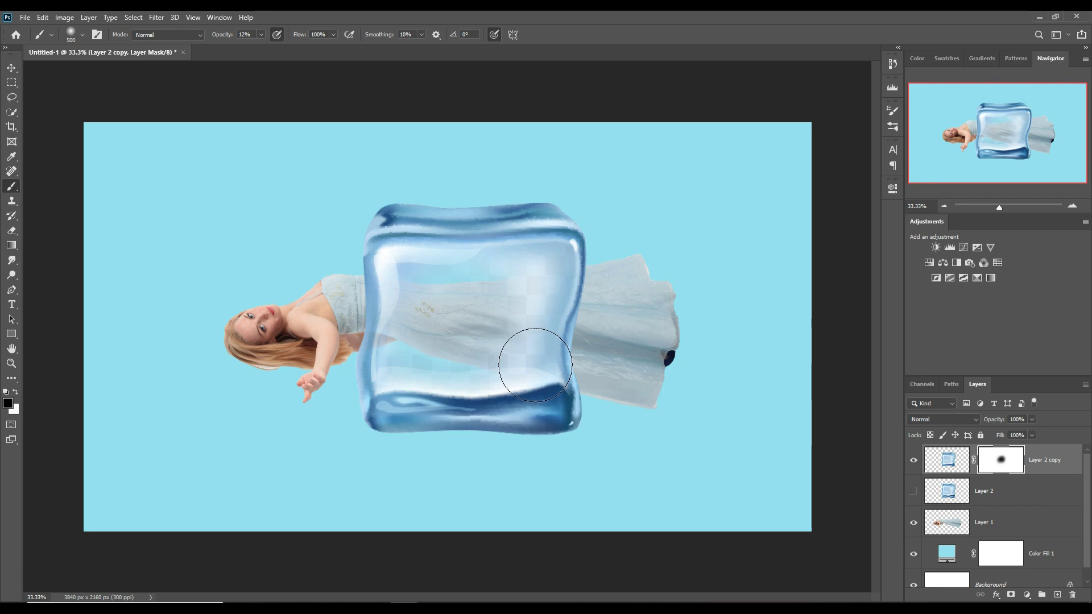
left_click_drag(487, 334, 578, 369)
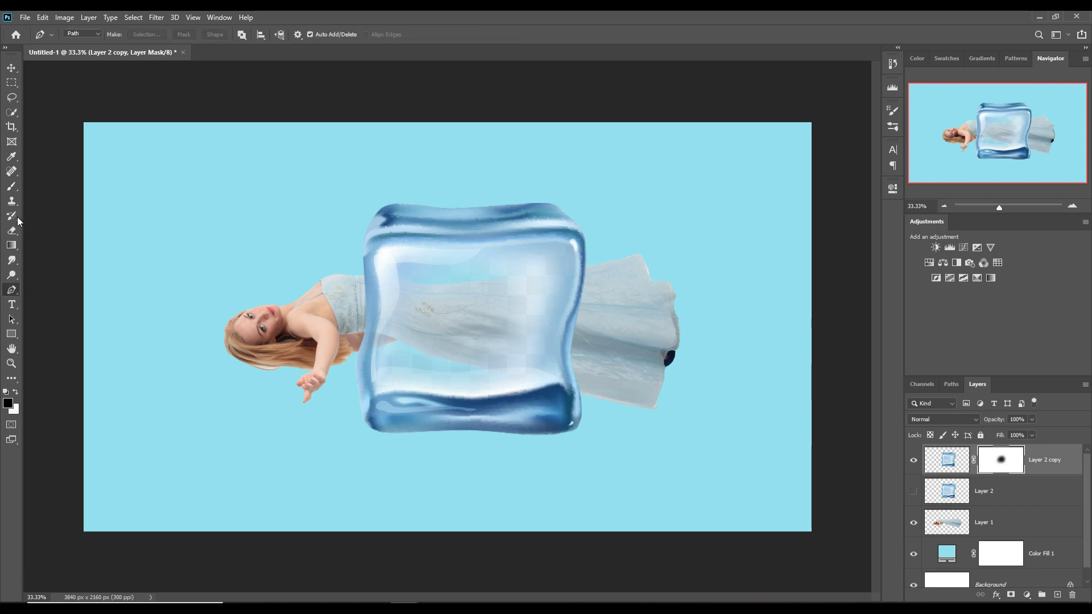
key("bracketleft")
key("bracketleft")
key("bracketleft")
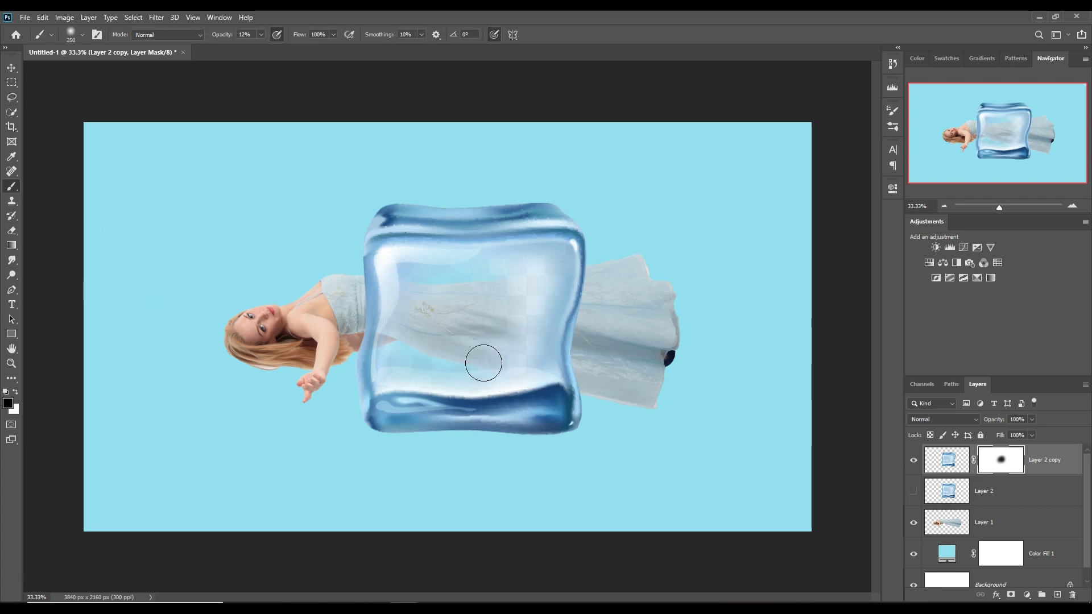
mouse_move(476, 351)
left_mouse_down()
mouse_move(544, 314)
mouse_move(529, 343)
left_mouse_up()
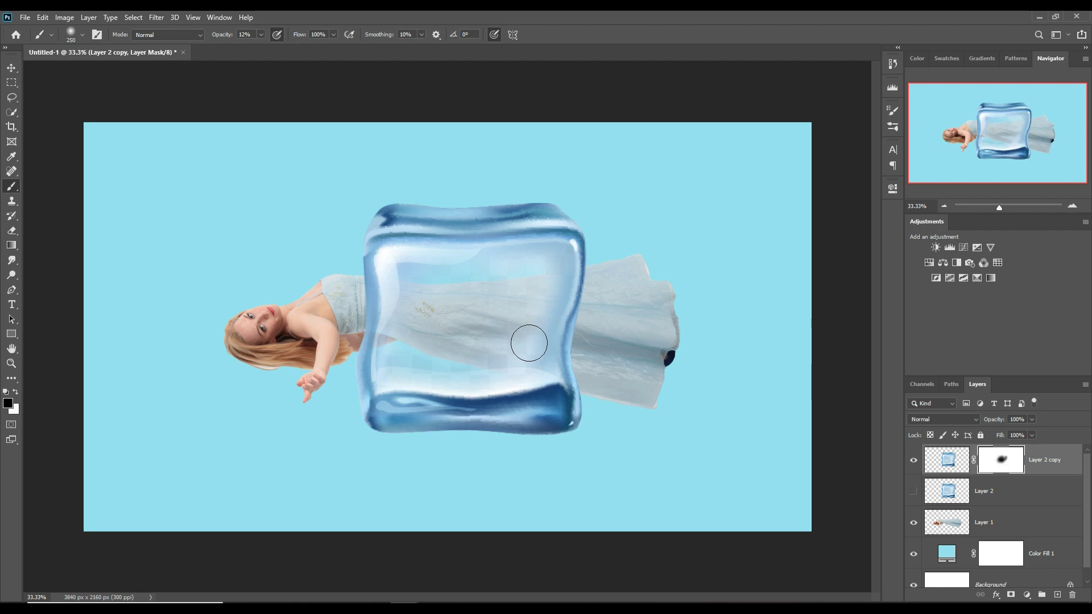
mouse_move(529, 343)
left_mouse_down()
mouse_move(536, 360)
mouse_move(485, 368)
mouse_move(470, 358)
mouse_move(520, 353)
left_mouse_up()
key("bracketleft")
key("bracketleft")
key("bracketleft")
key("bracketleft")
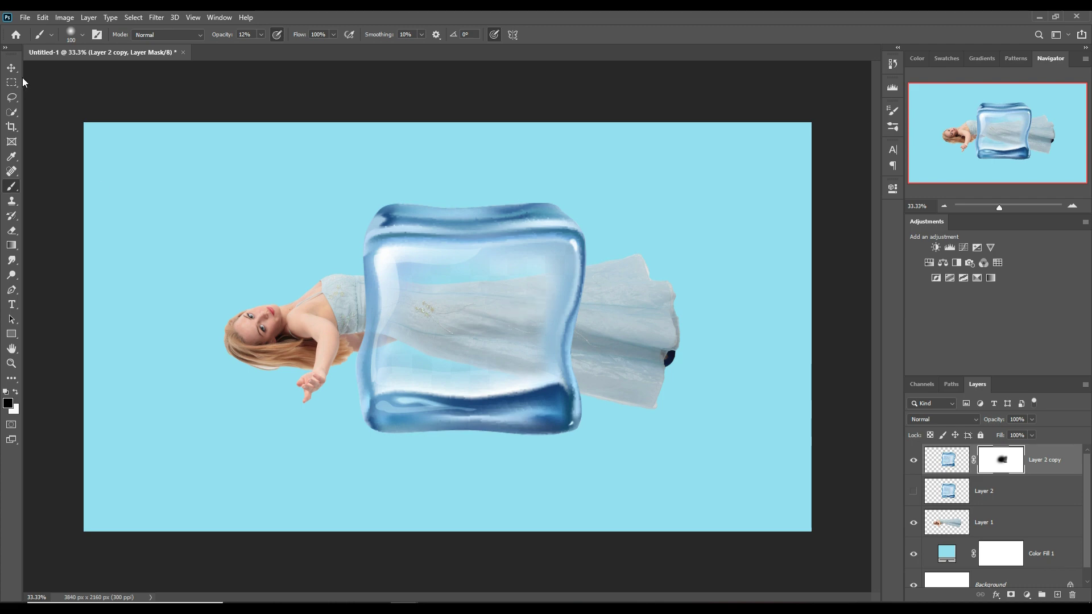
Step: Add a new empty Layer 3 above the Color Fill 1 layer
key("v")
left_click(1056, 556)
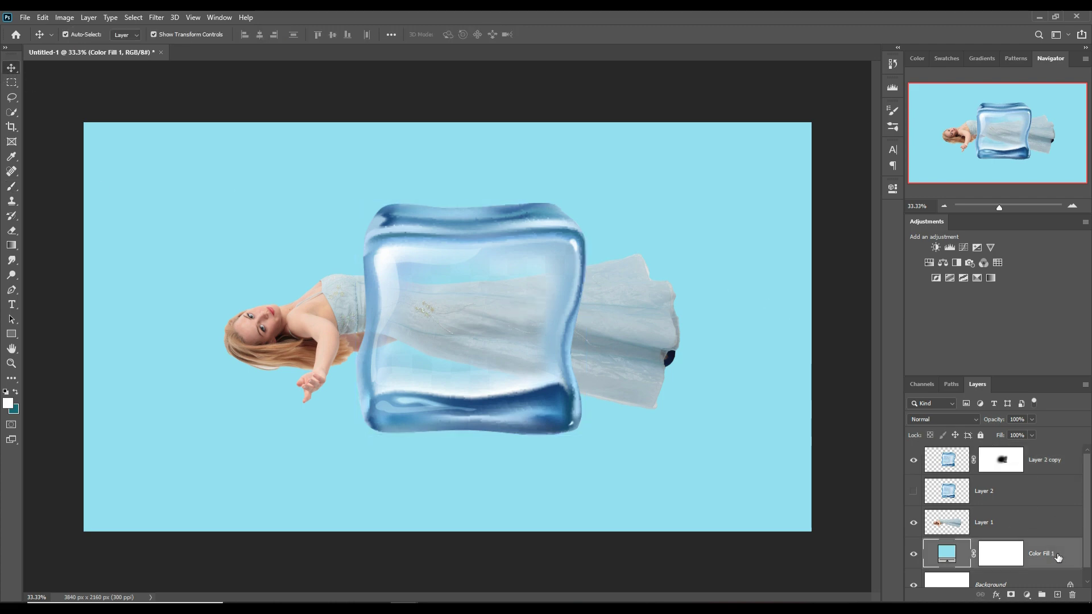
left_click(1057, 595)
left_click(11, 186)
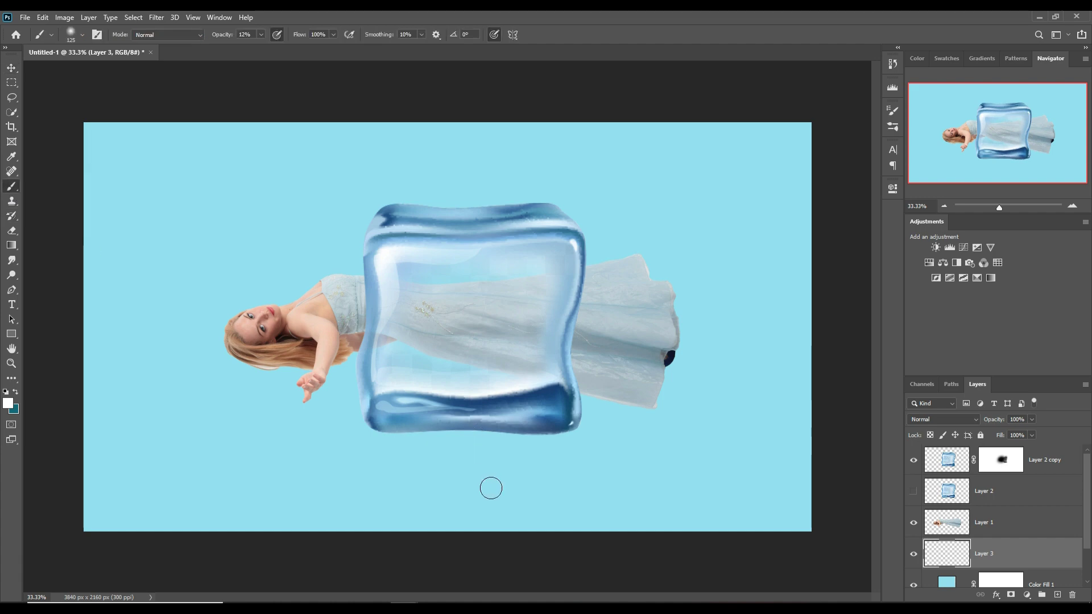
key("bracketright")
Step: Paint a soft black (#000000) spot at 100% opacity below the cube on Layer 3
left_click(8, 403)
type("000000")
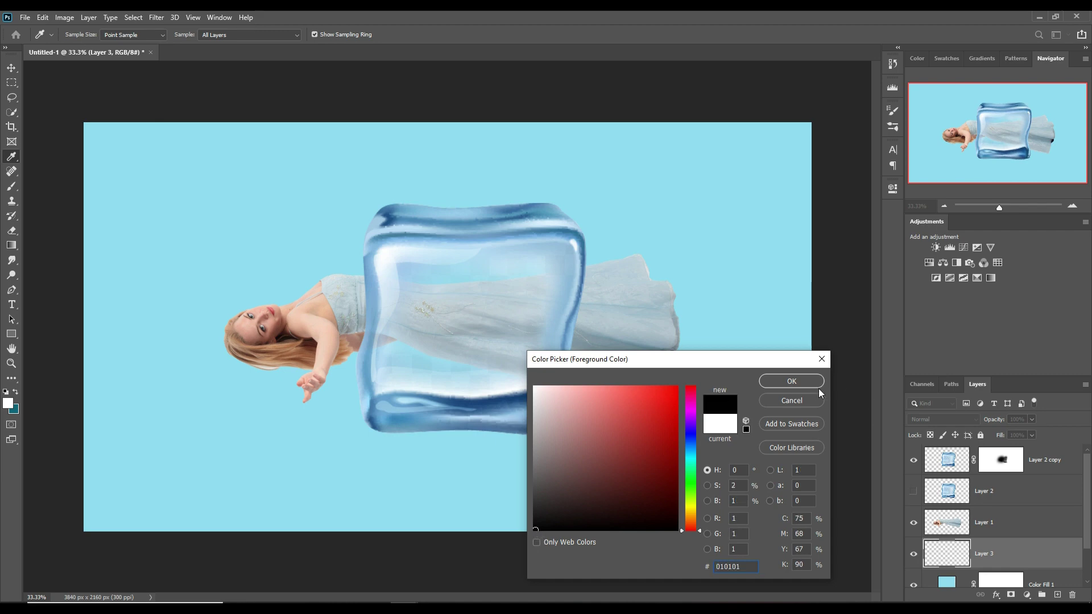
left_click(813, 382)
key("bracketright")
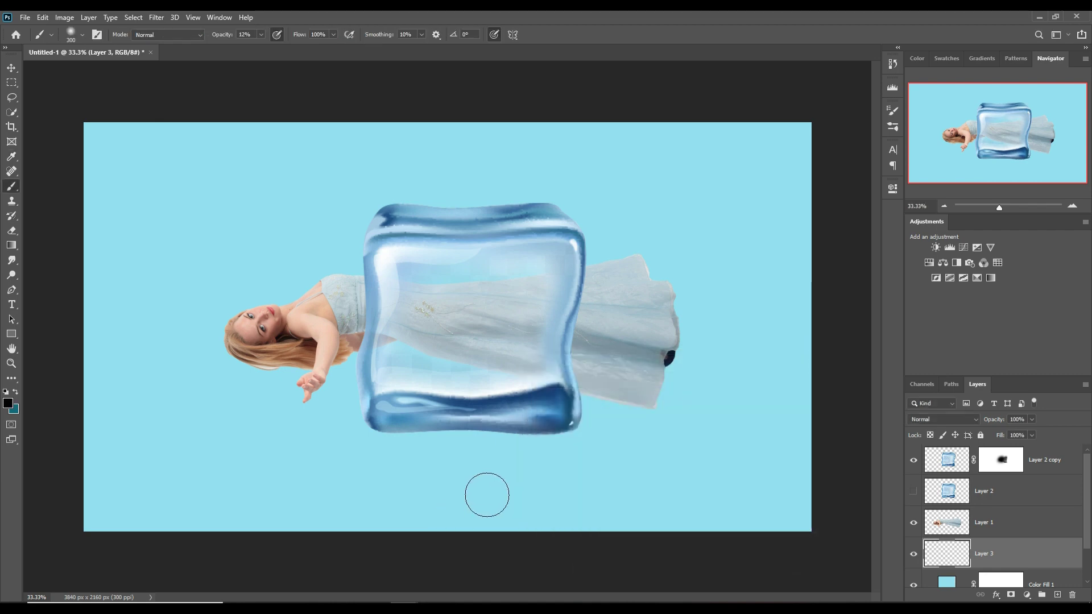
left_click(464, 469)
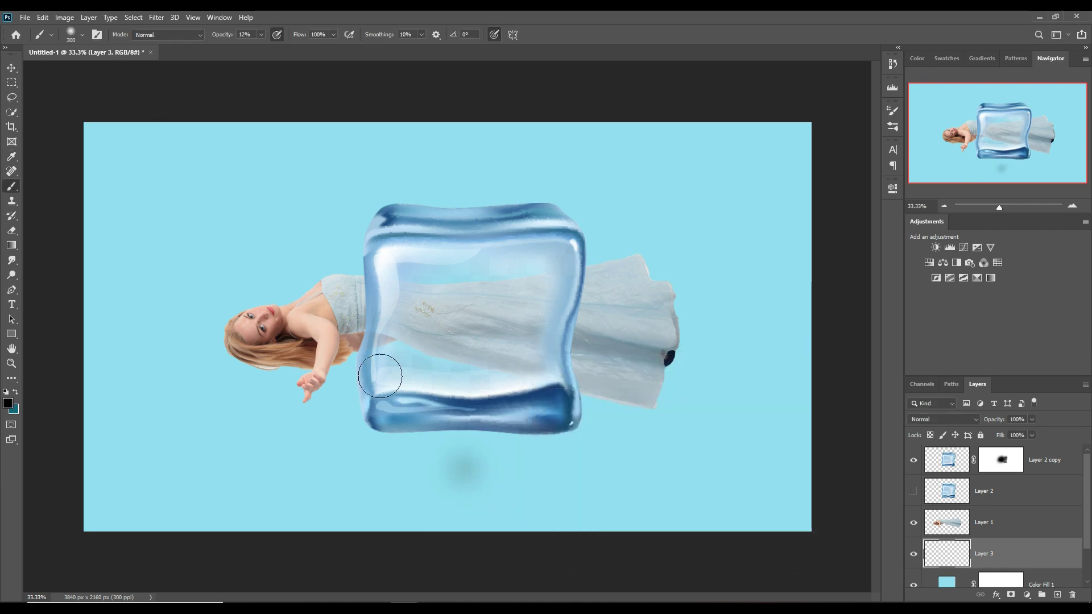
key("ctrl+z")
left_click(261, 34)
left_click_drag(261, 48, 361, 68)
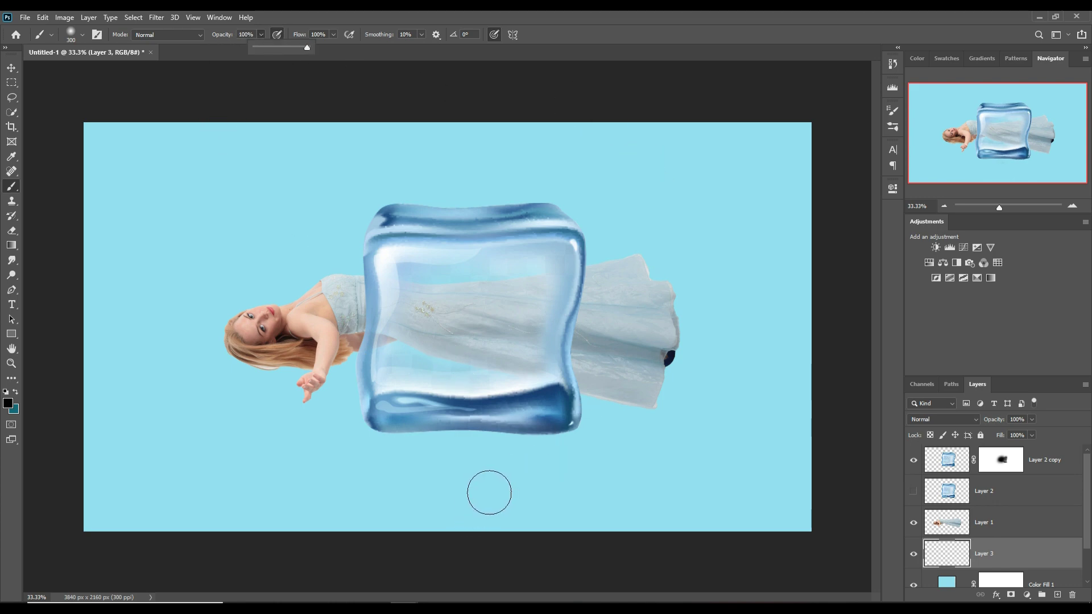
left_click(466, 469)
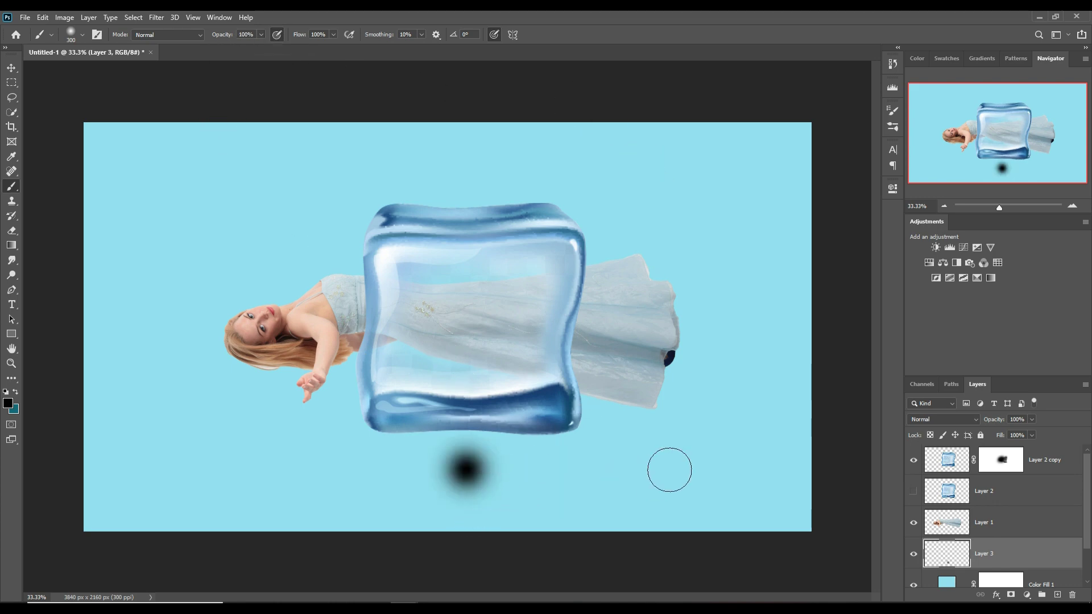
Step: Stretch the black spot into a wide, flat shadow under the cube and commit it
left_click(9, 65)
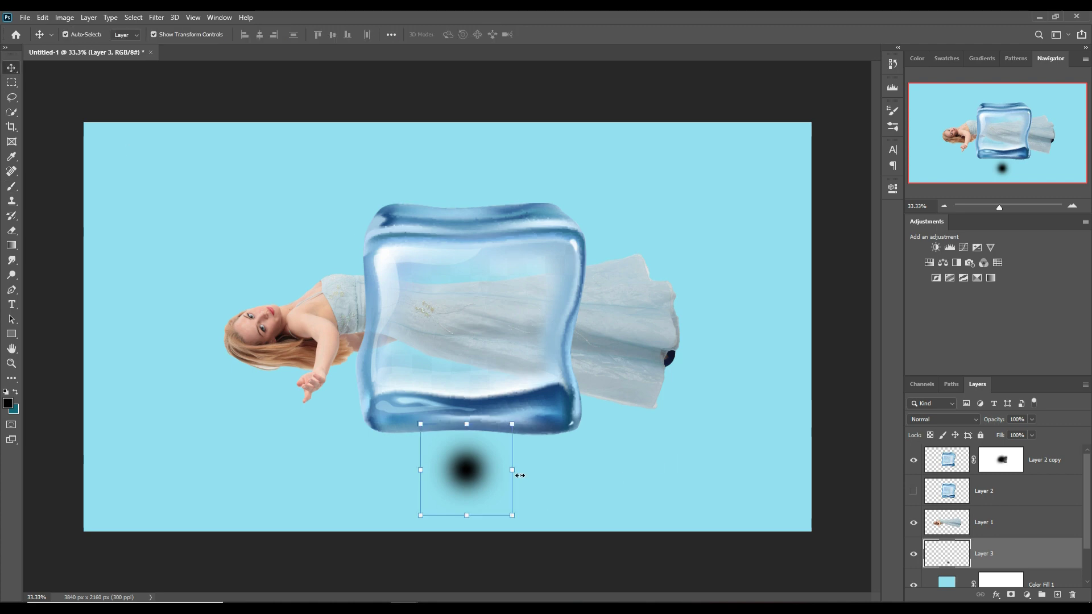
left_click_drag(520, 475, 867, 474)
left_click_drag(420, 470, 25, 472)
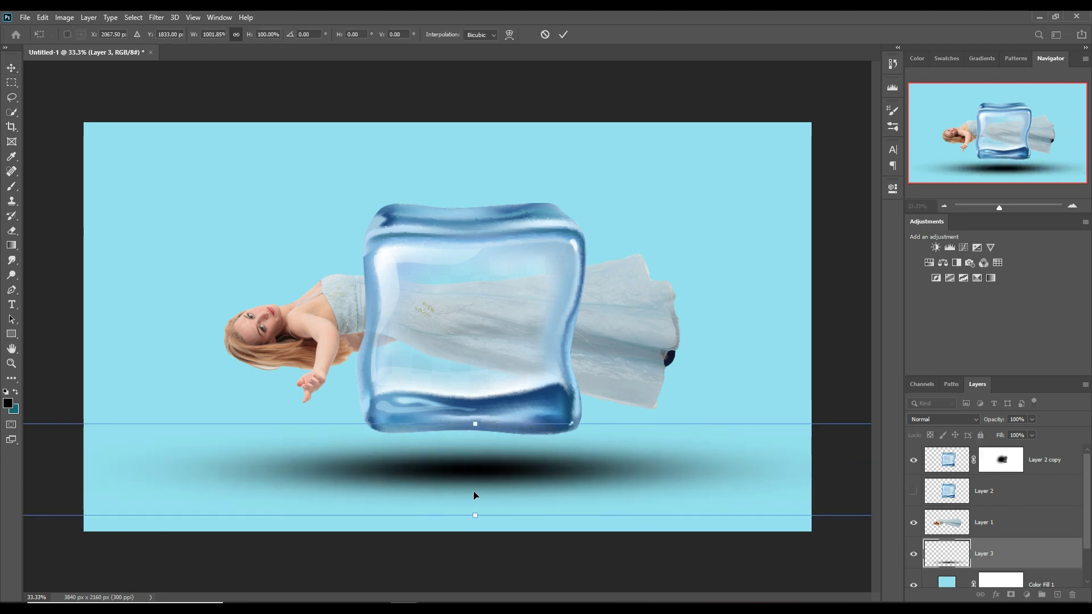
left_click_drag(474, 476, 469, 482)
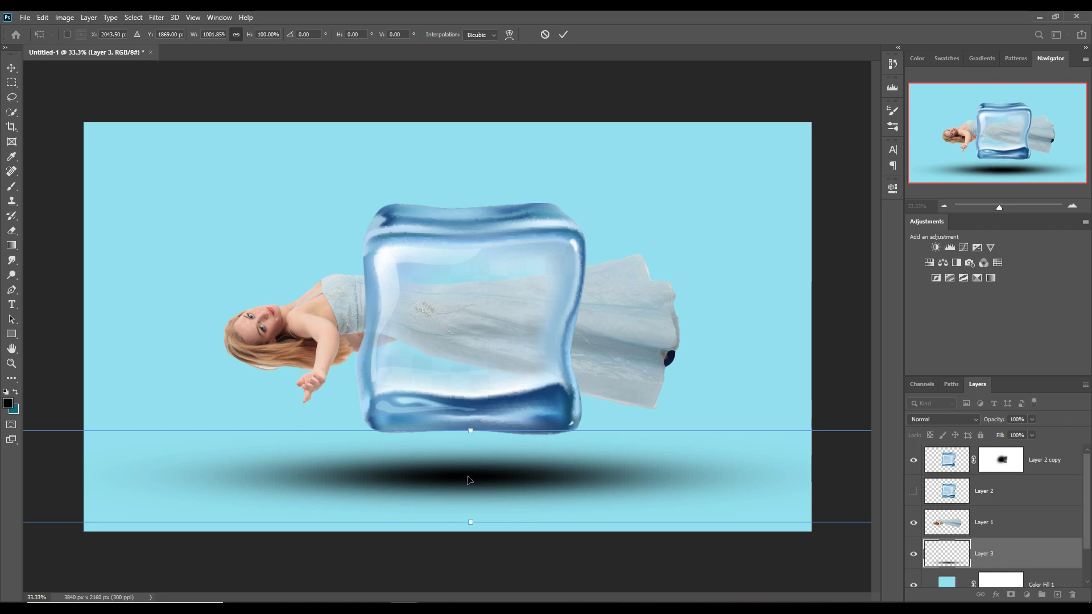
left_click_drag(459, 482, 455, 482)
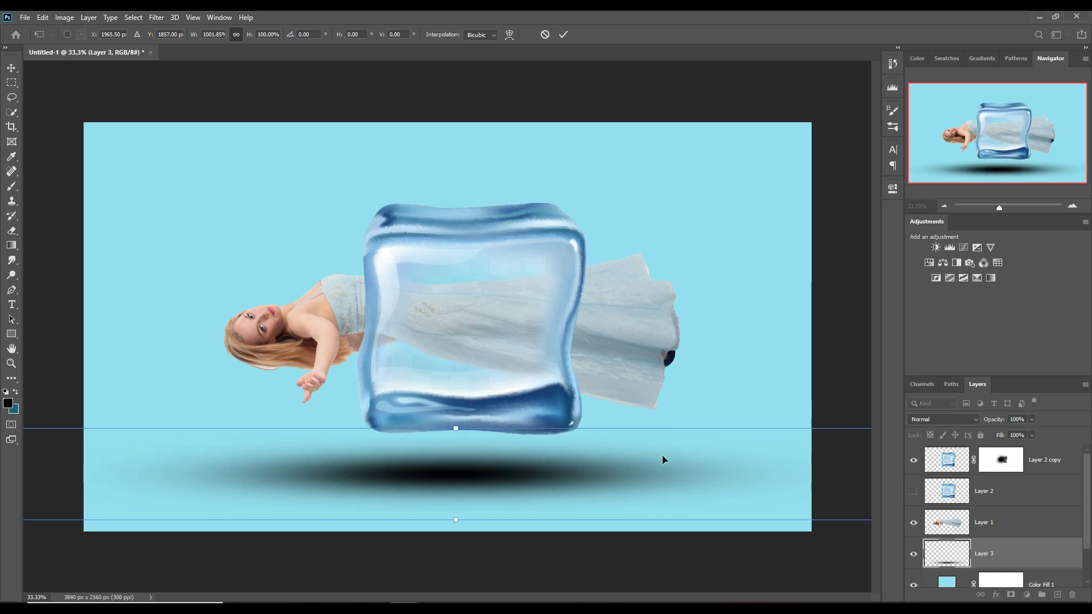
left_click_drag(491, 474, 501, 481)
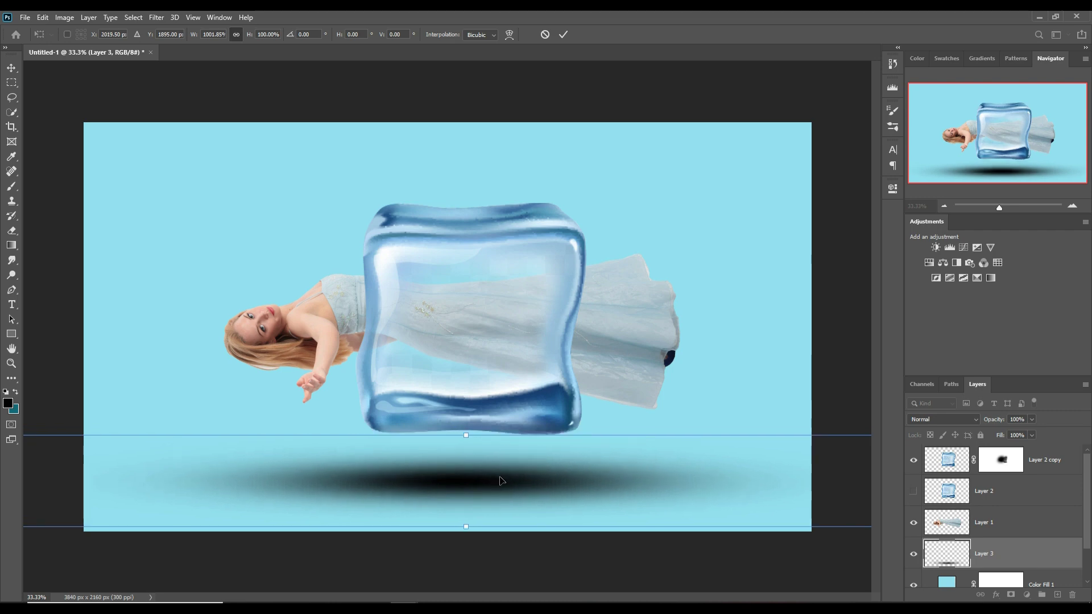
left_click(563, 35)
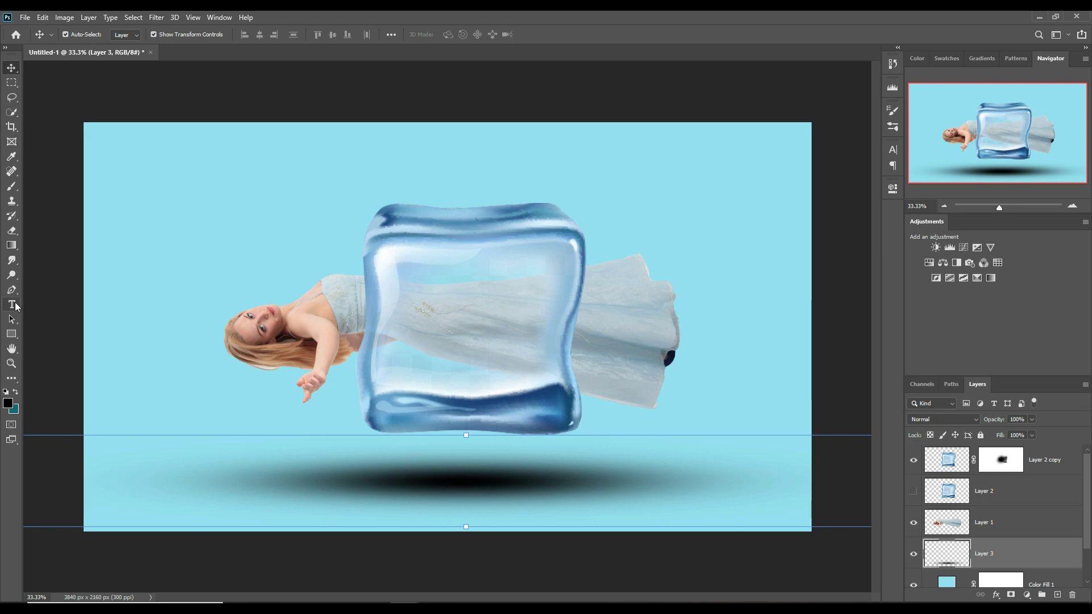
Step: Draw a wavy Pen path from the cube's top-left corner to the canvas's top-left corner
left_click(12, 290)
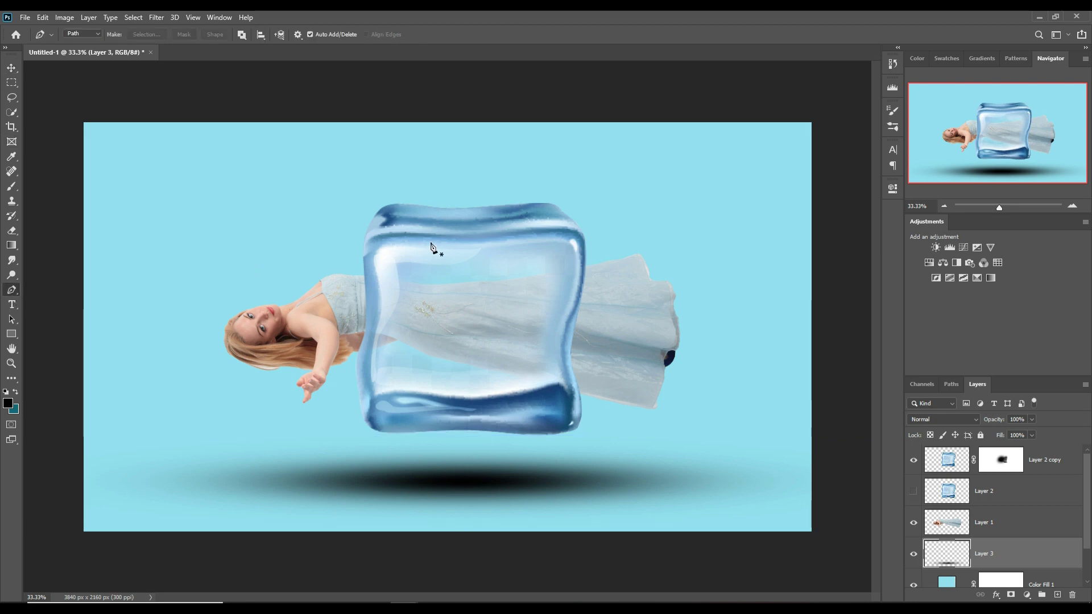
left_click(388, 209)
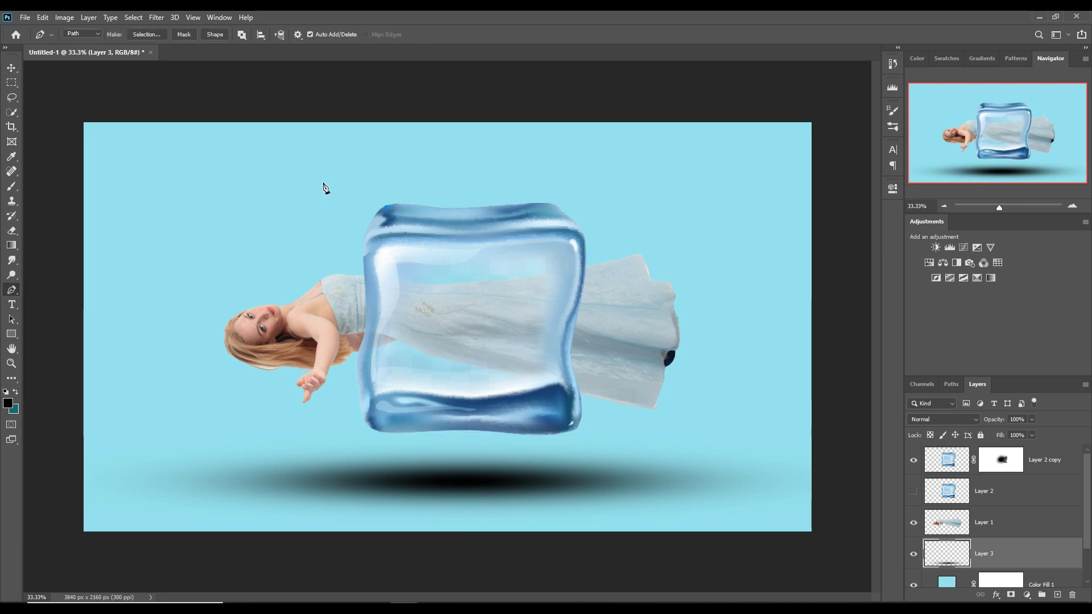
left_click(84, 121)
left_click(214, 158)
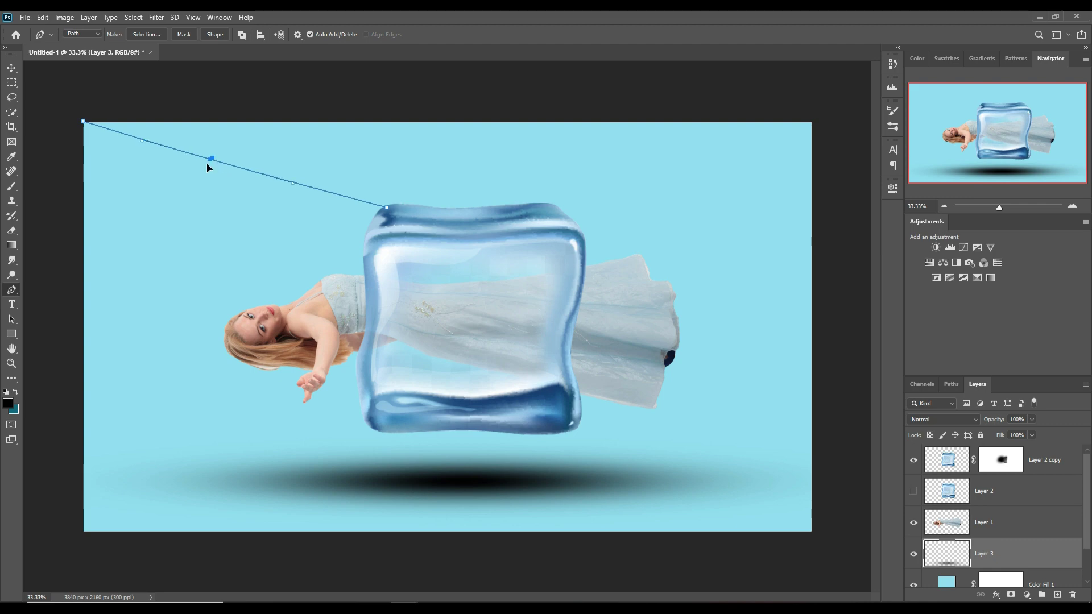
left_click_drag(213, 158, 253, 200)
left_click_drag(268, 207, 303, 156)
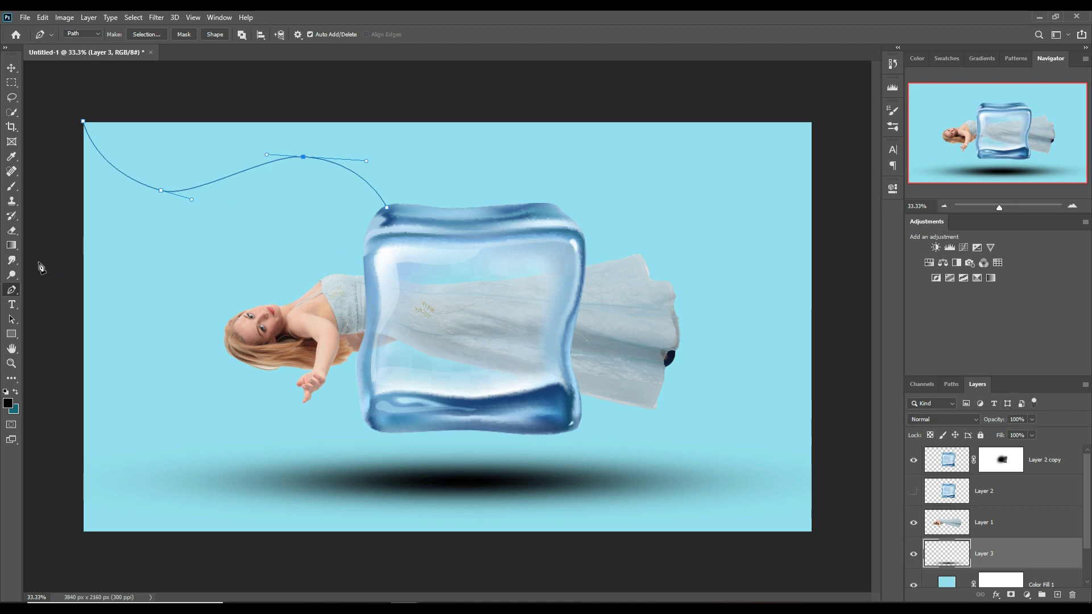
Step: Set the brush to Hard Round at 21 px
left_click(11, 189)
left_click(83, 34)
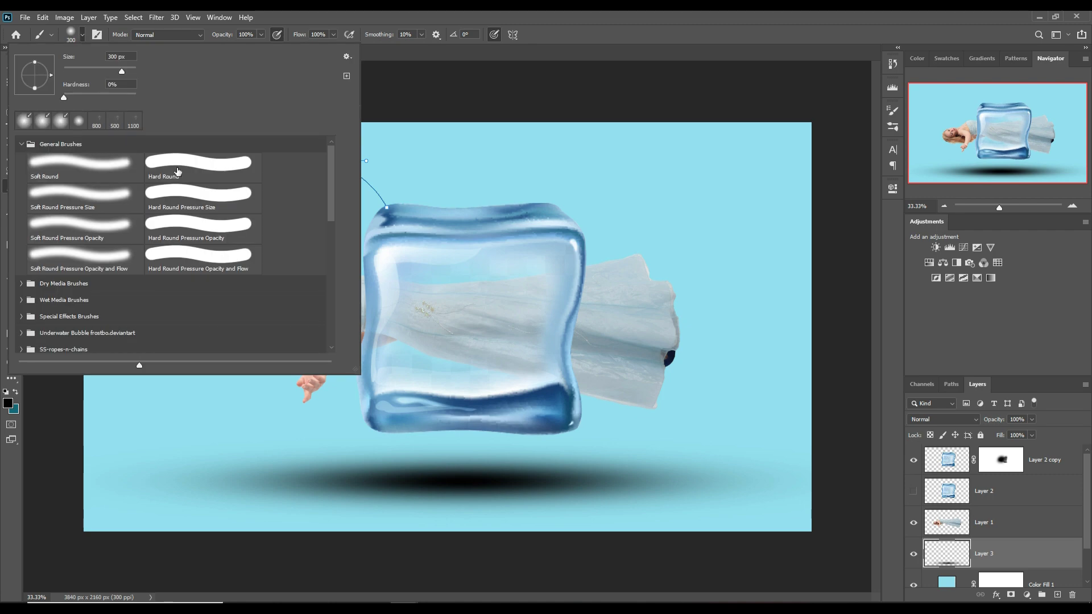
left_click(178, 168)
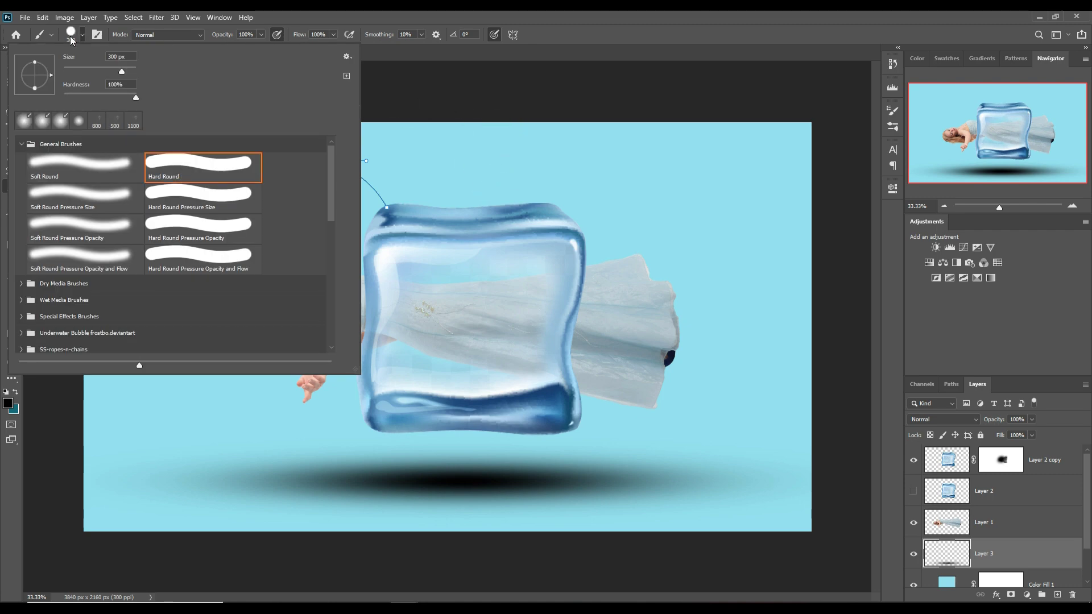
left_click_drag(122, 73, 68, 73)
left_click_drag(69, 73, 72, 73)
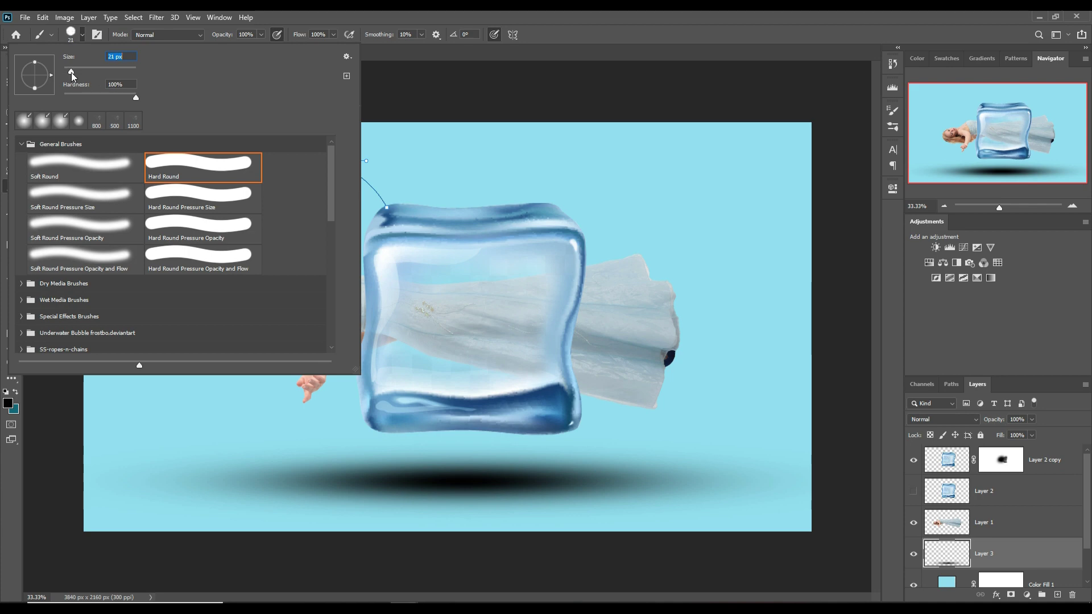
left_click(395, 188)
Step: Stroke the path with the Brush in black to form the cord
left_click(12, 290)
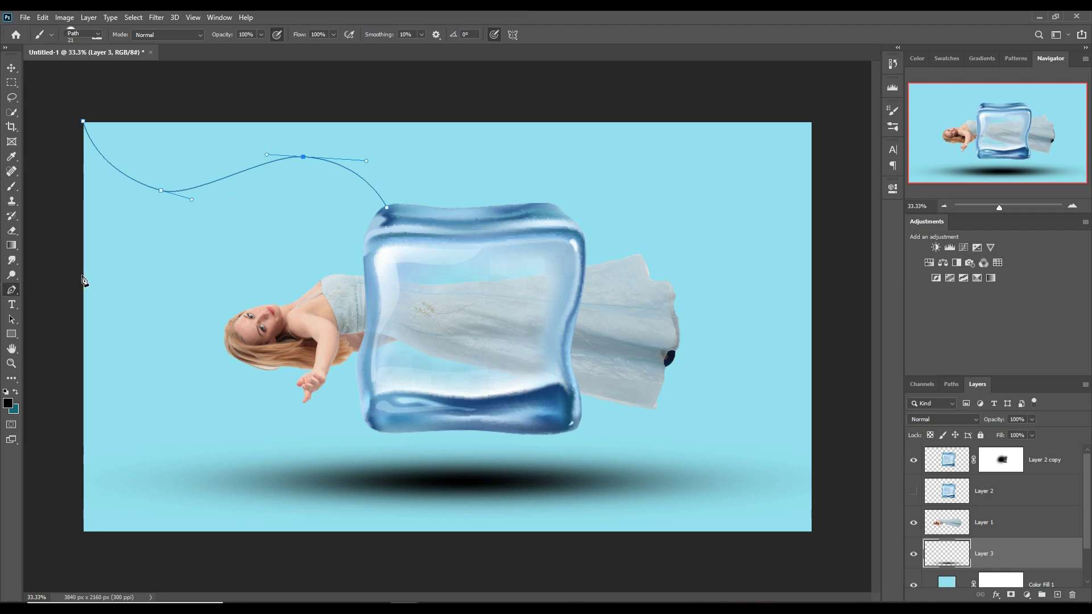
left_click(349, 169)
right_click(351, 175)
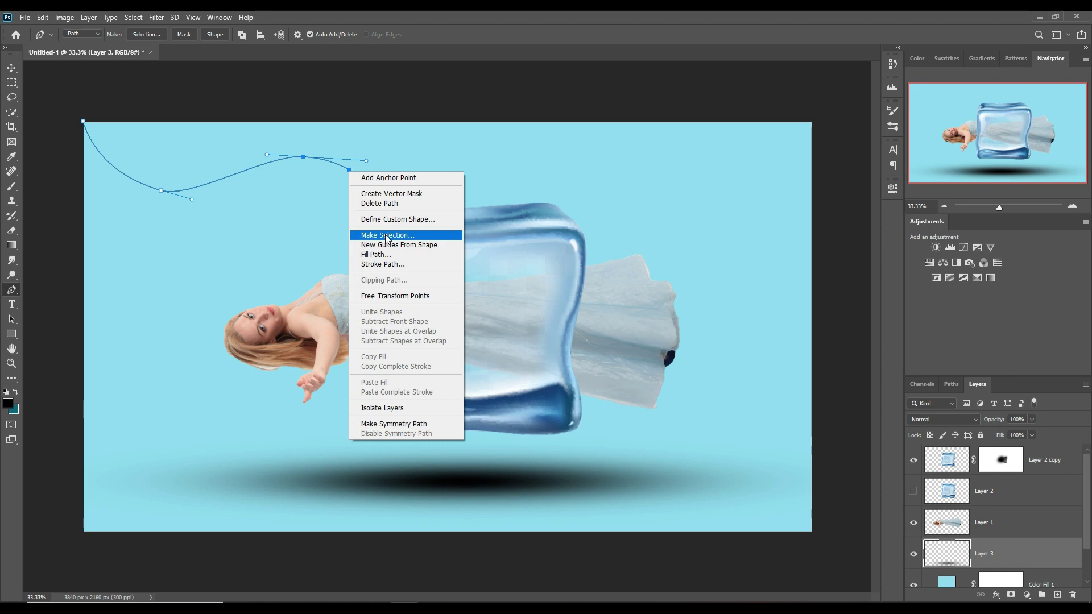
left_click(393, 265)
left_click(586, 196)
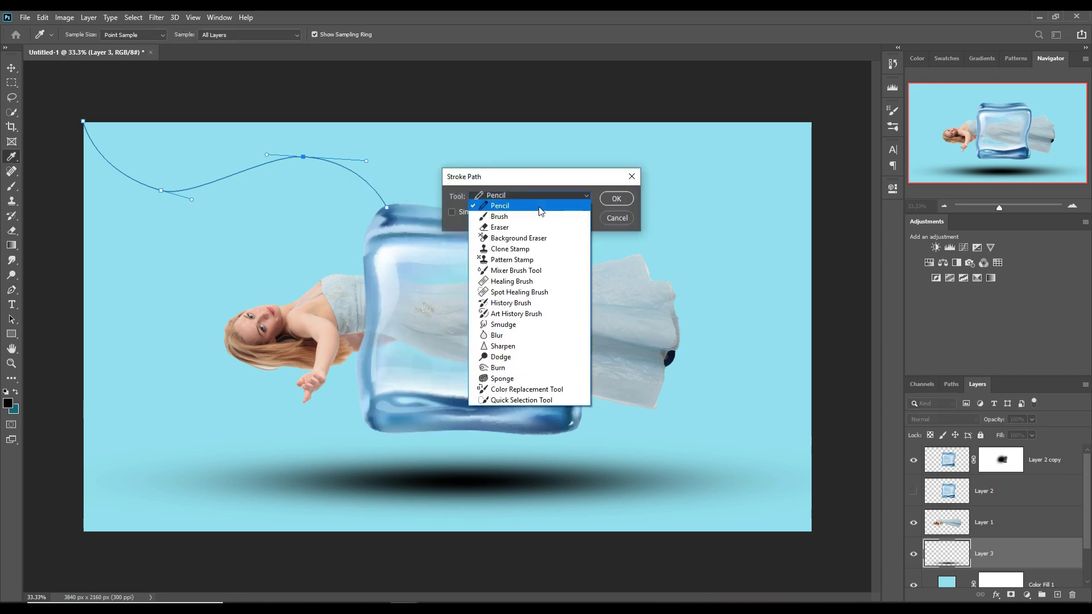
left_click(523, 216)
left_click(616, 199)
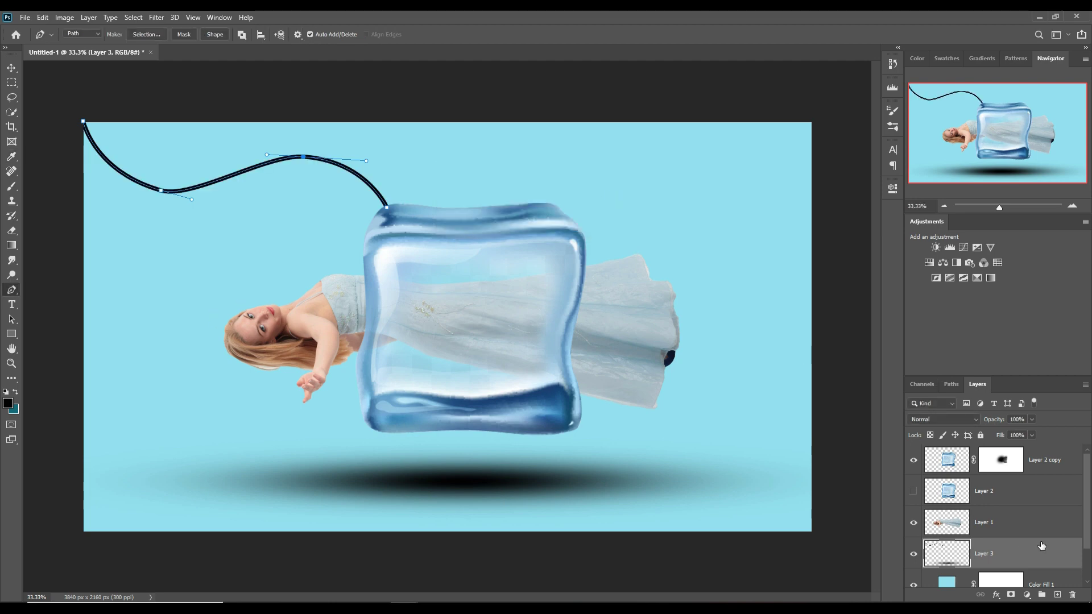
Step: Add a new Layer 4 and clip it to Layer 3
left_click(1057, 595)
right_click(1062, 558)
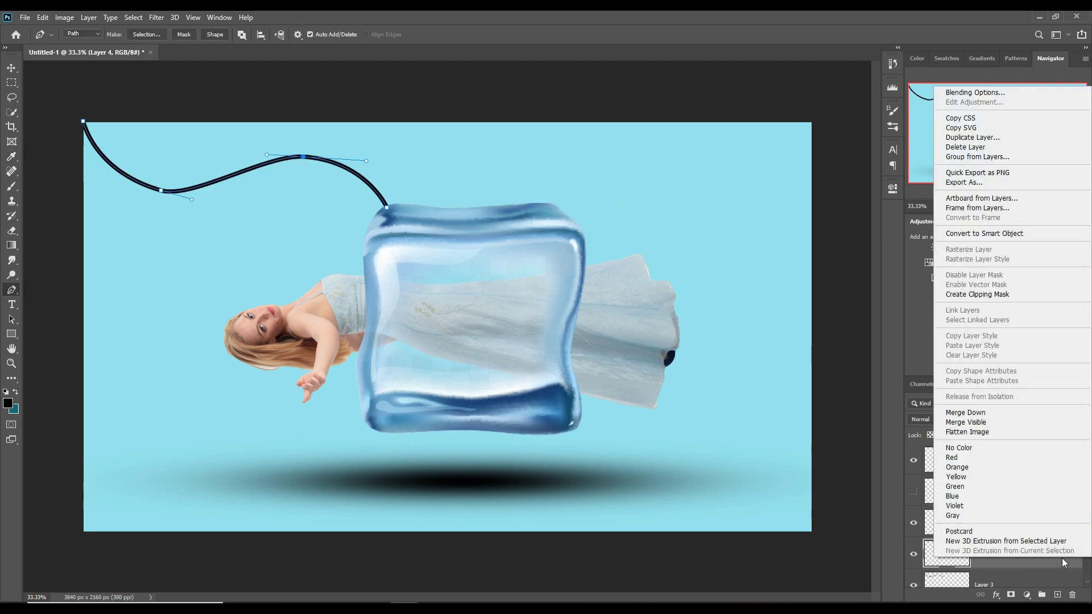
left_click(993, 295)
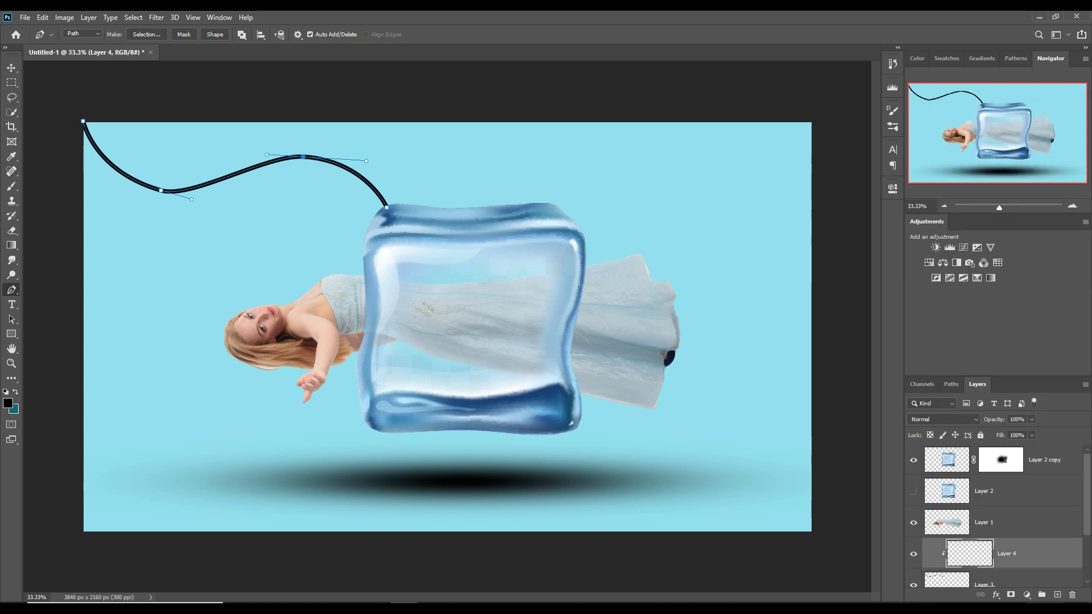
Step: Try a red Solid Color fill, cancel it, and hide the path outline
left_click(1027, 594)
left_click(1020, 395)
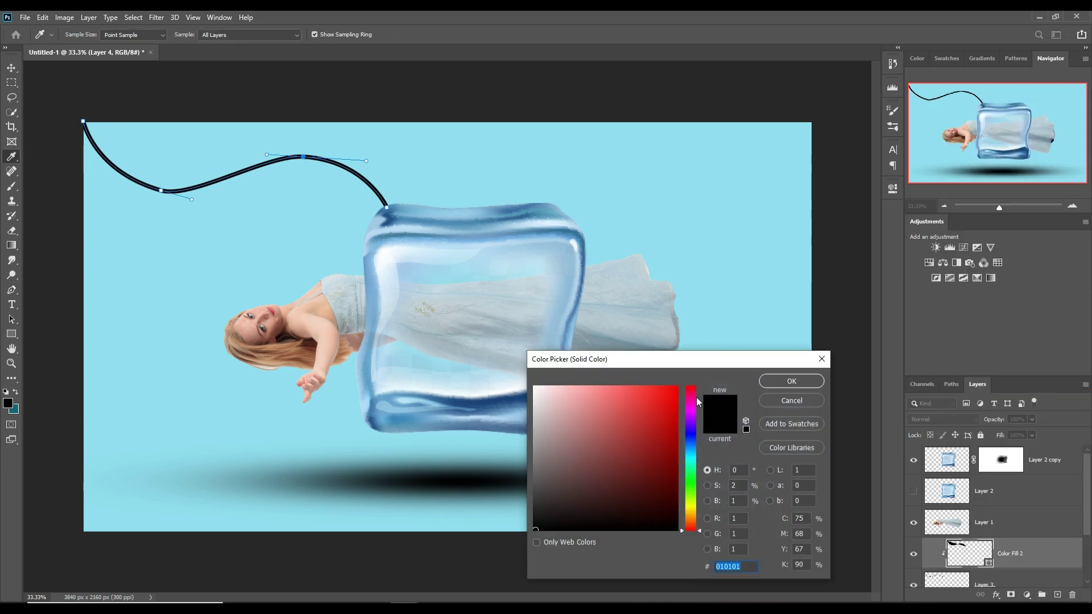
left_click(676, 390)
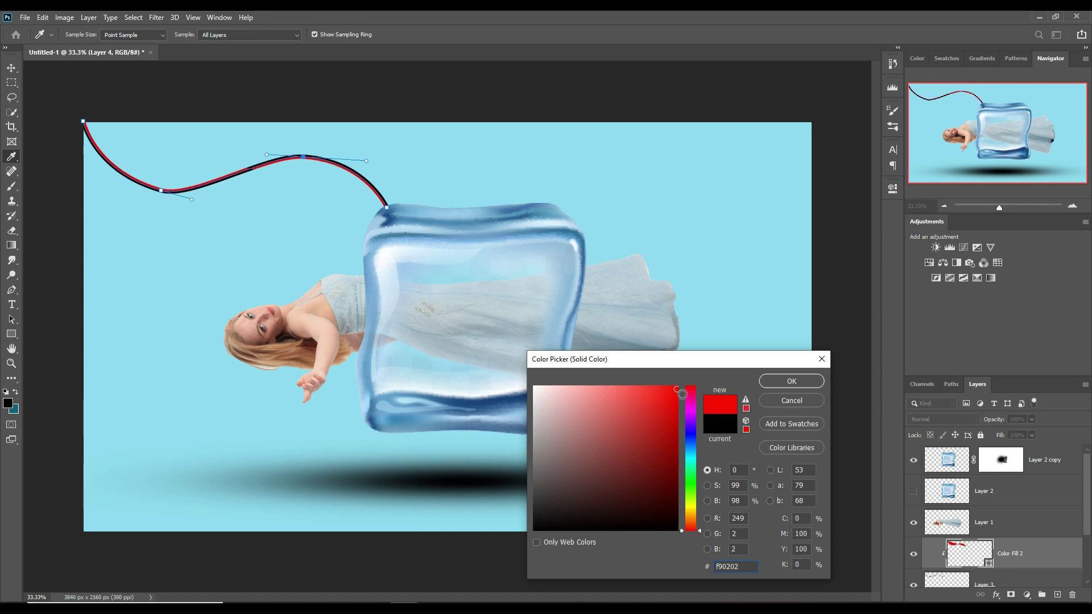
left_click(821, 360)
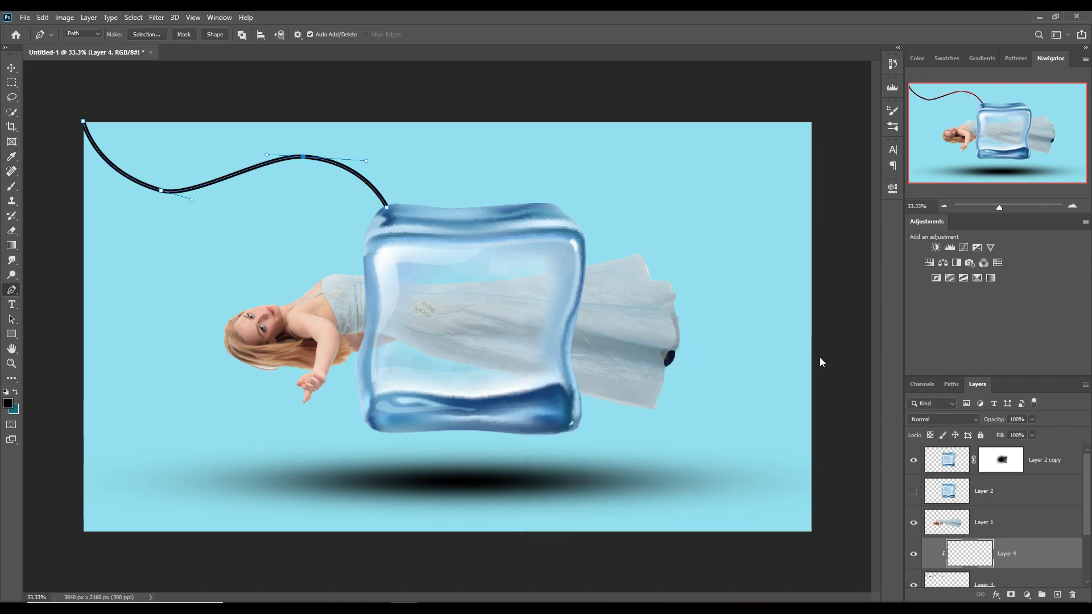
left_click(12, 68)
key("ctrl+h")
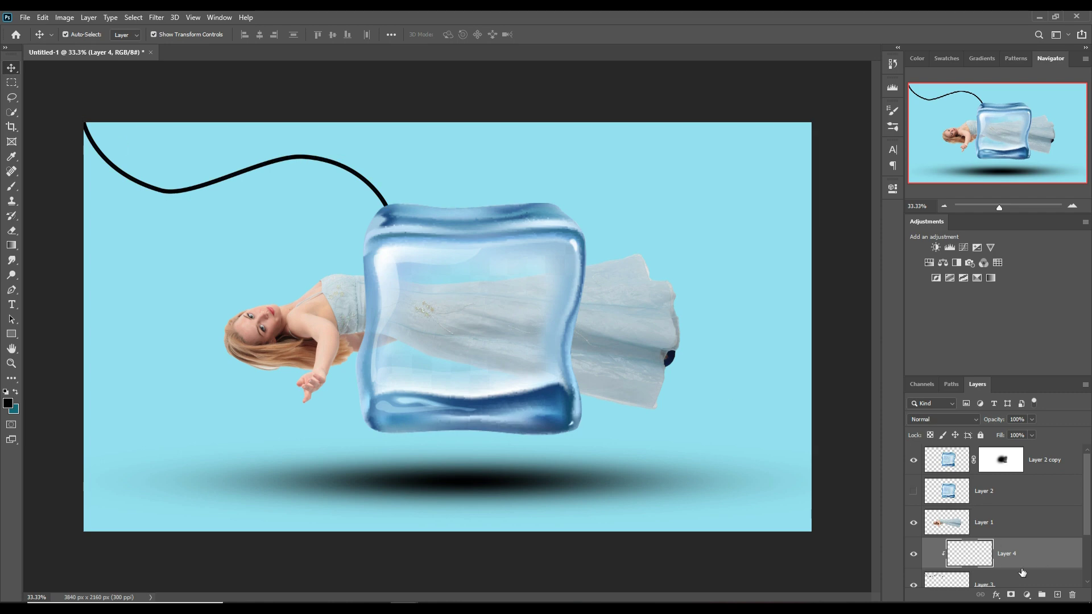
Step: Try a cyan #04c8f9 Solid Color fill and cancel it
left_click(1027, 595)
left_click(988, 404)
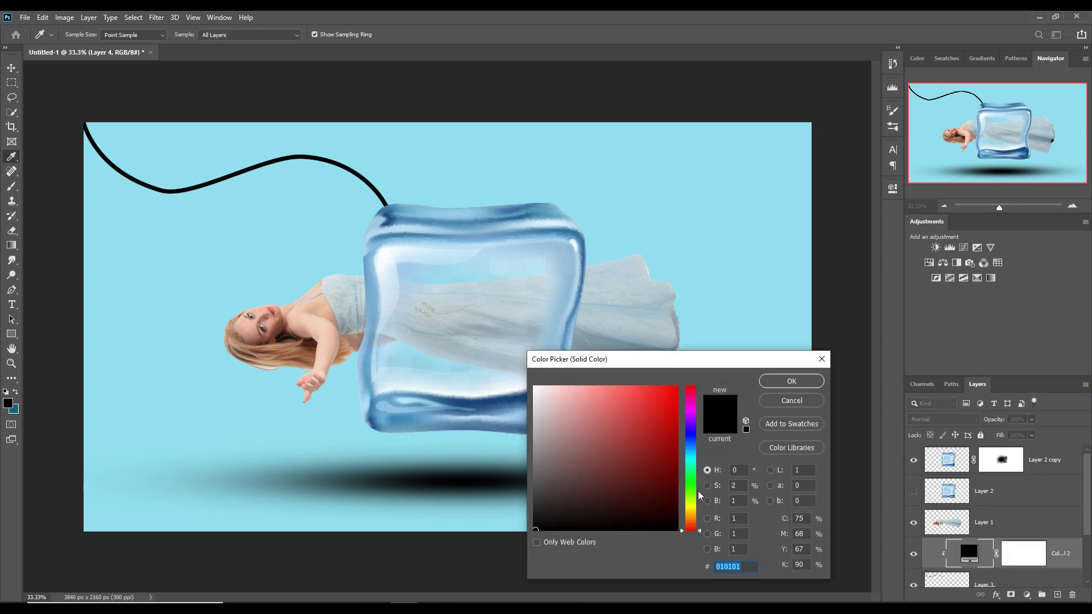
left_click(690, 453)
left_click(676, 390)
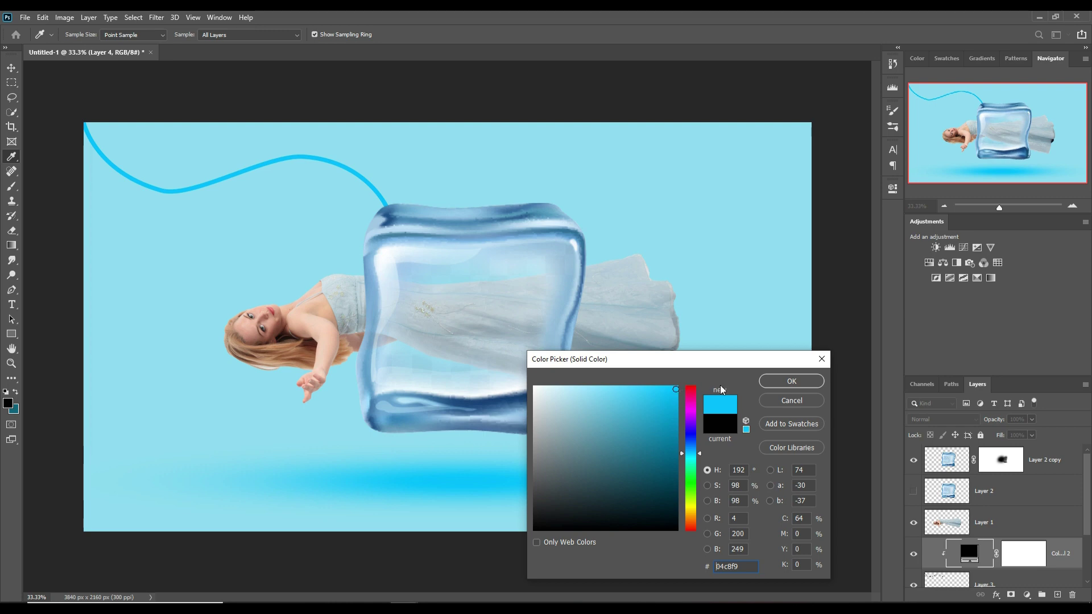
left_click(821, 359)
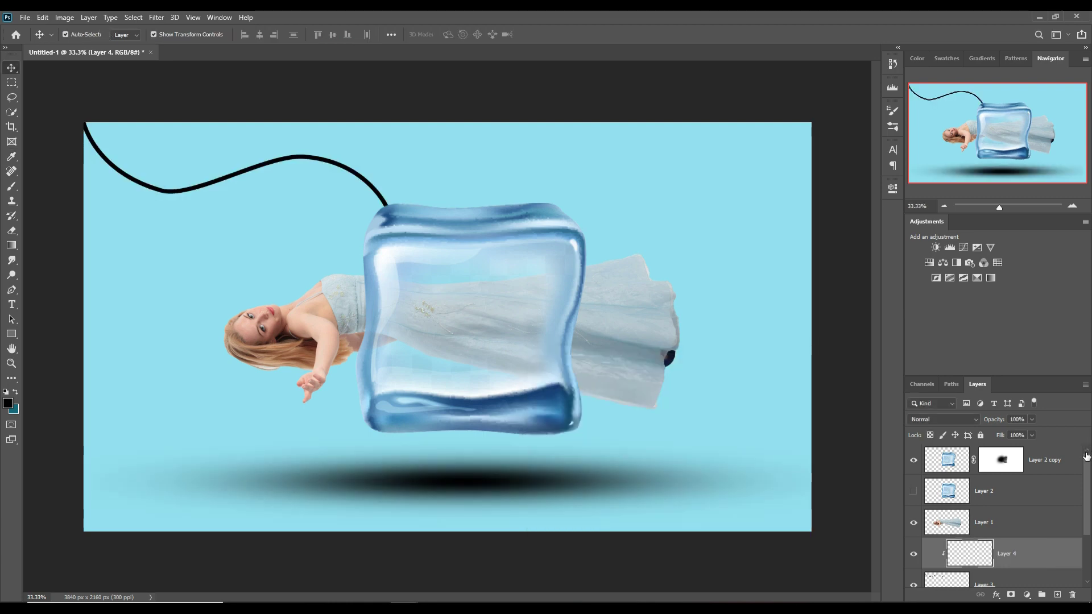
left_click_drag(1087, 456, 1089, 523)
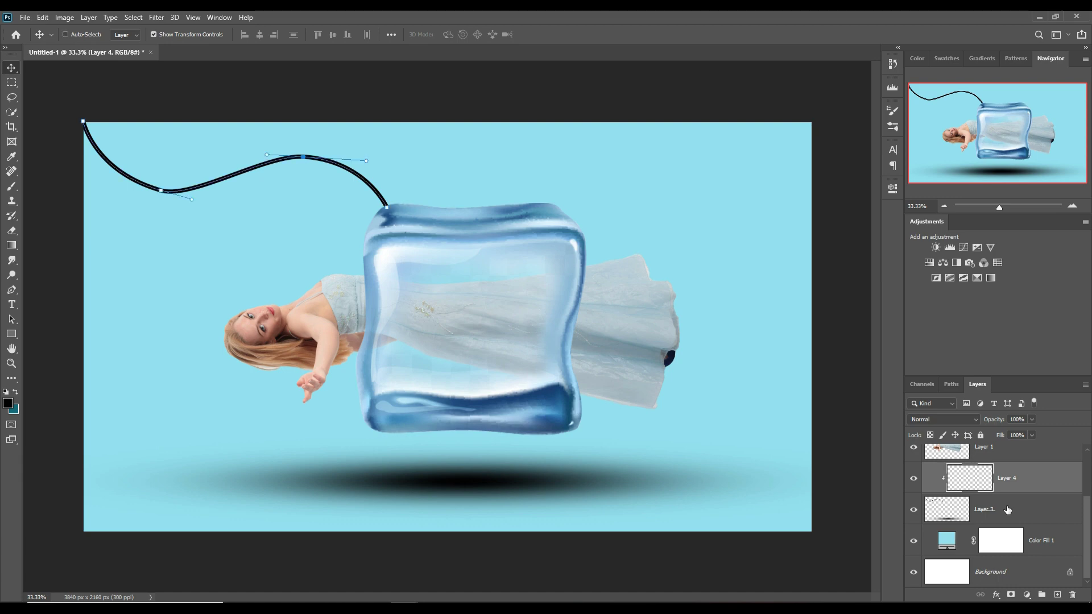
Step: Replace the clipped Layer 4 with a fresh layer and stroke the cord path onto it in black
key("ctrl+alt+g")
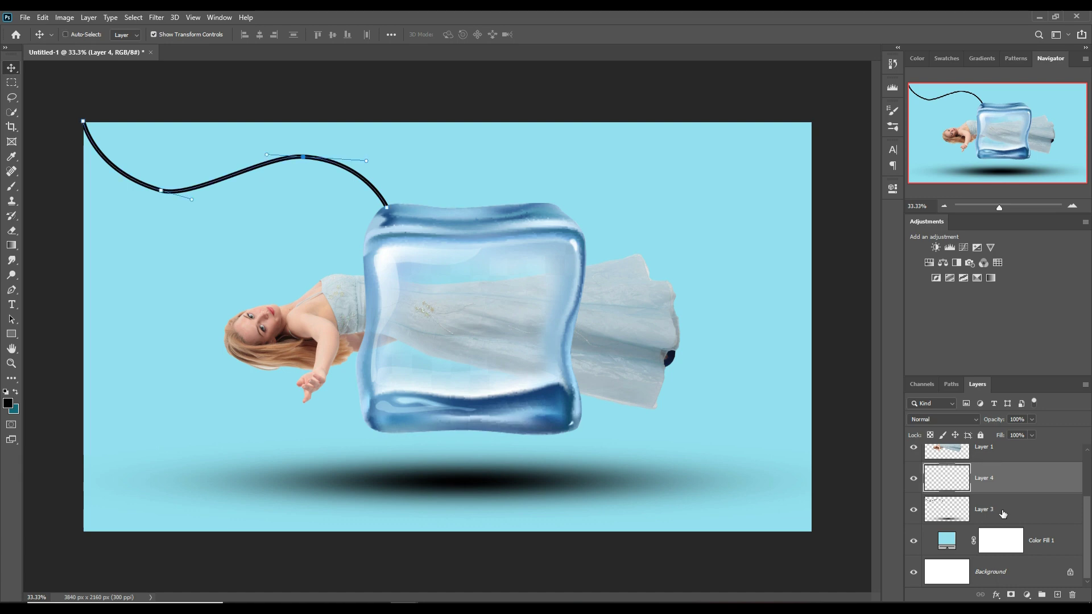
key("Delete")
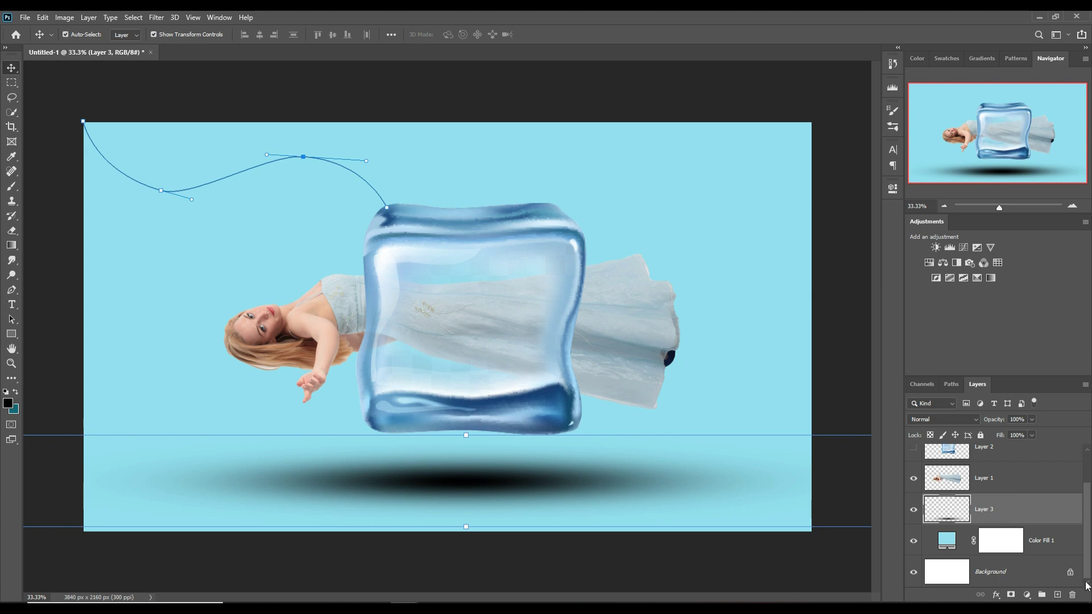
left_click(1057, 595)
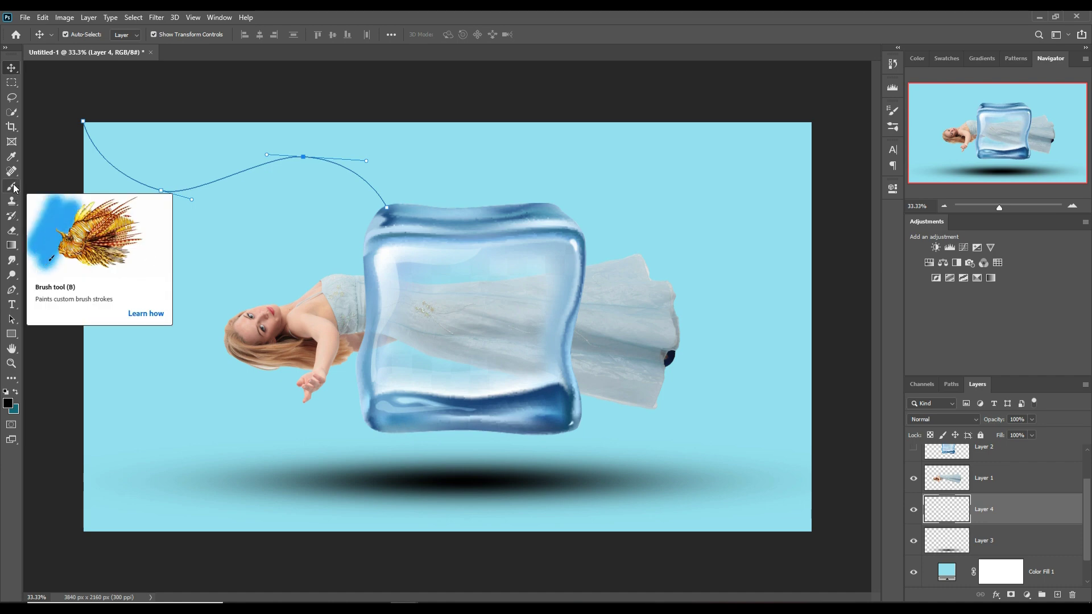
left_click(11, 290)
right_click(288, 164)
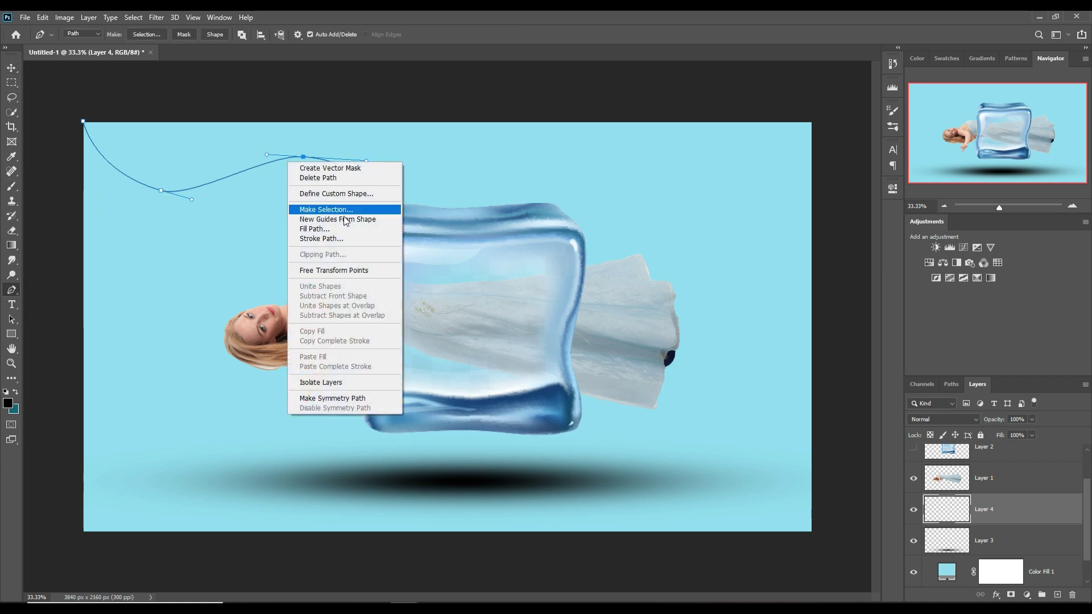
left_click(322, 238)
left_click(616, 199)
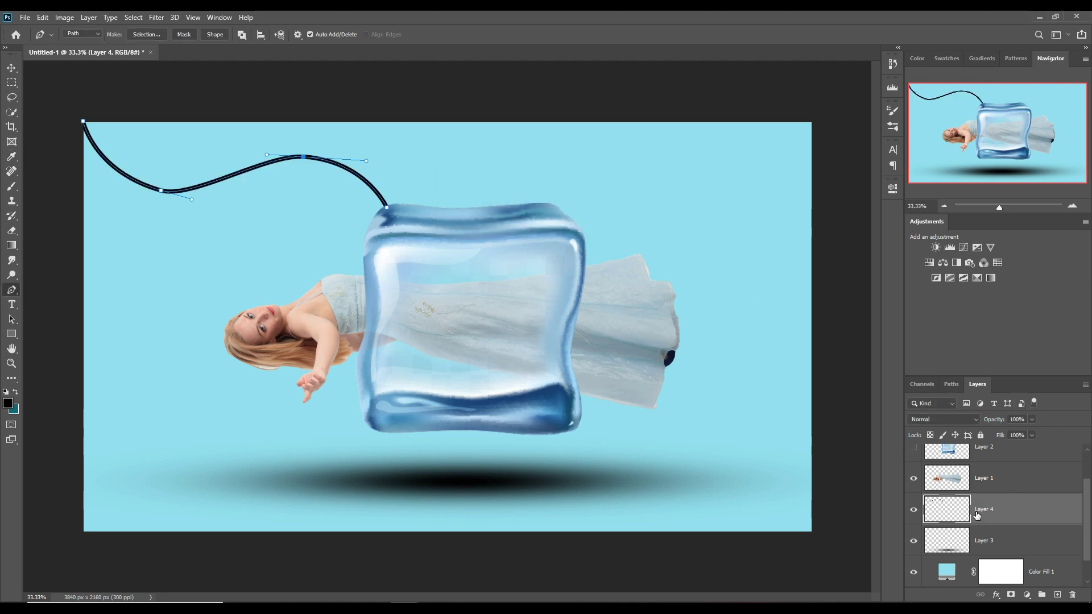
key("Return")
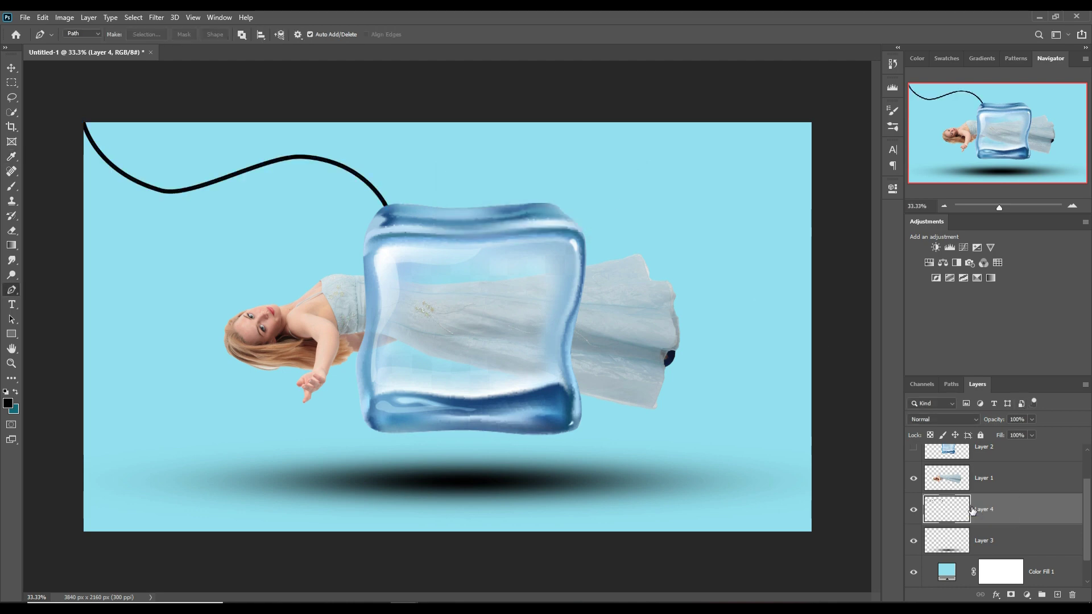
Step: Try a Solid Color fill, cancel it, and add a Color Overlay effect to the cord
left_click(1027, 594)
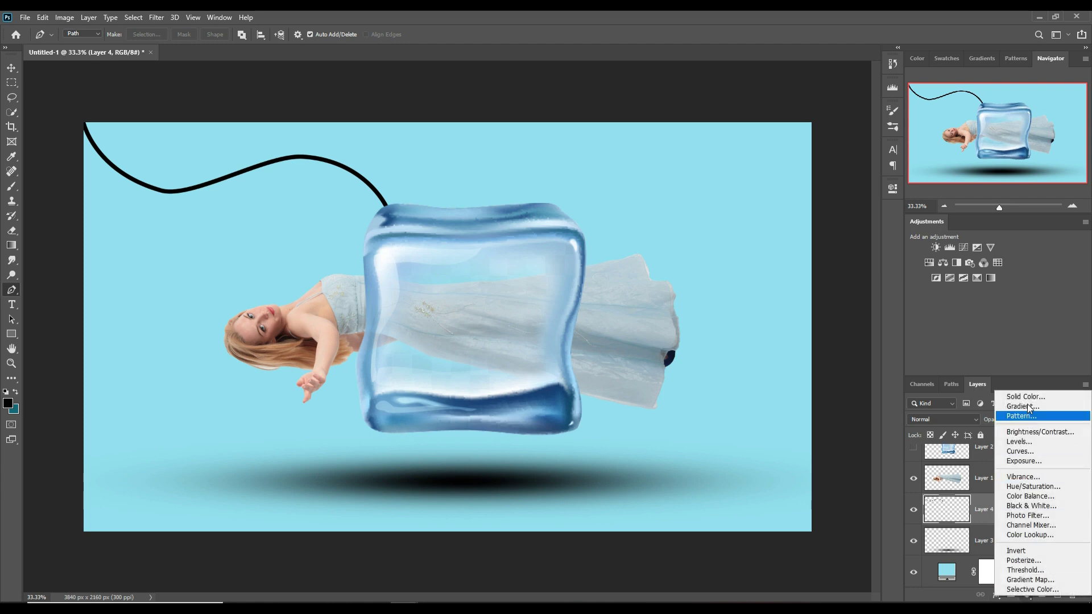
left_click(1027, 397)
left_click(816, 359)
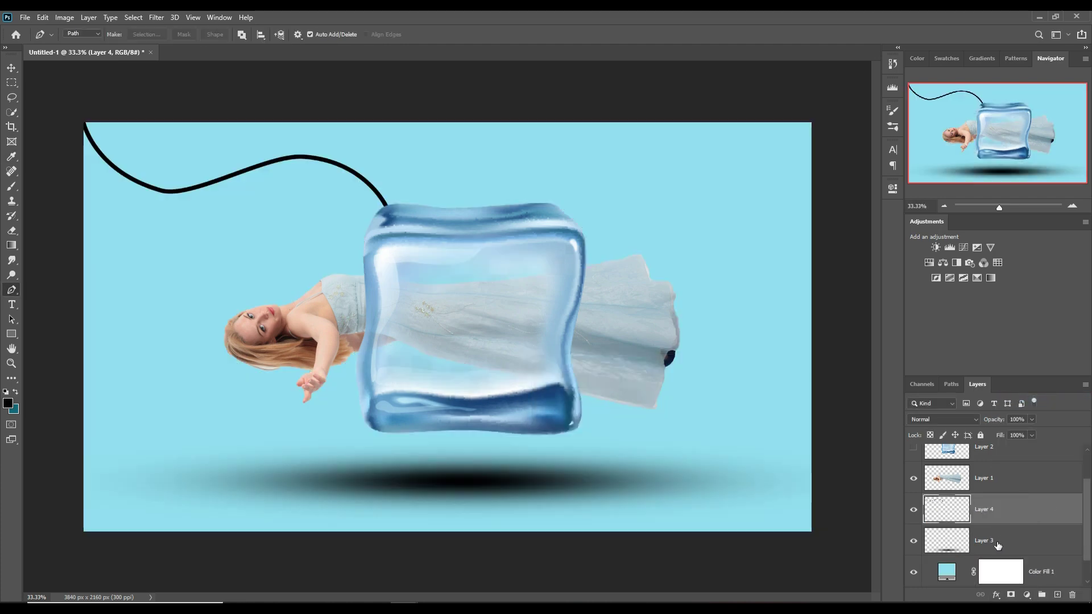
left_click(997, 595)
left_click(1015, 555)
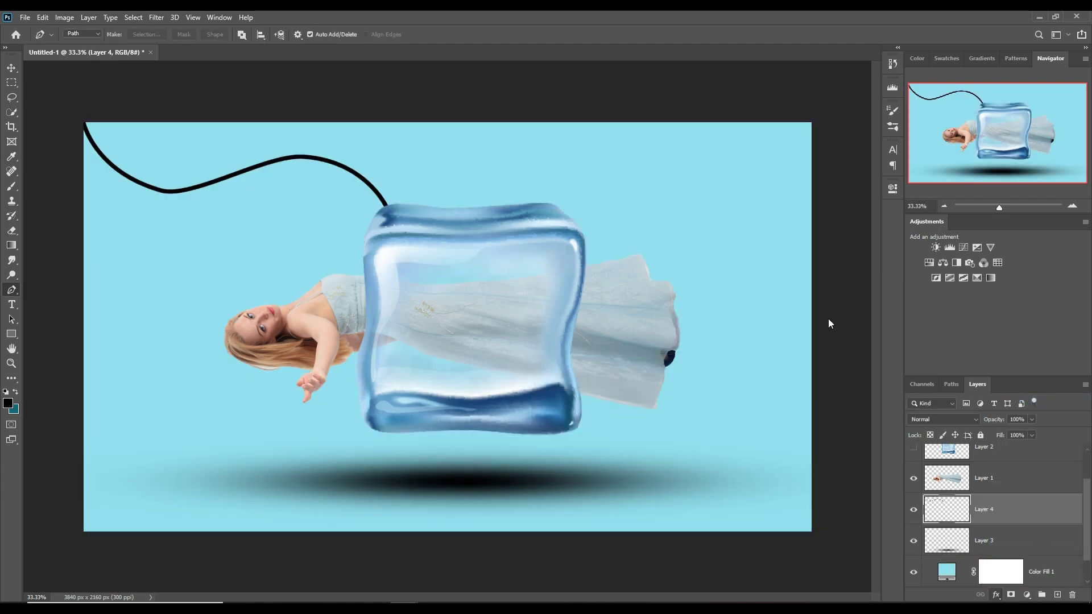
Step: Give the cord a Color Overlay using the ice cube's sampled blue, #5c9bbf
left_click(807, 369)
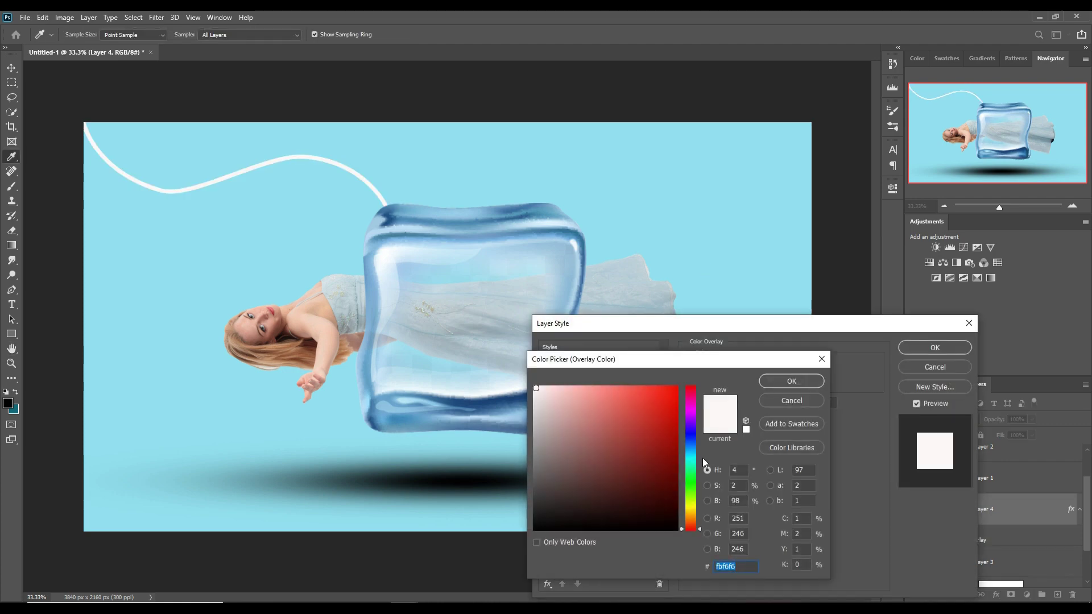
left_click(676, 388)
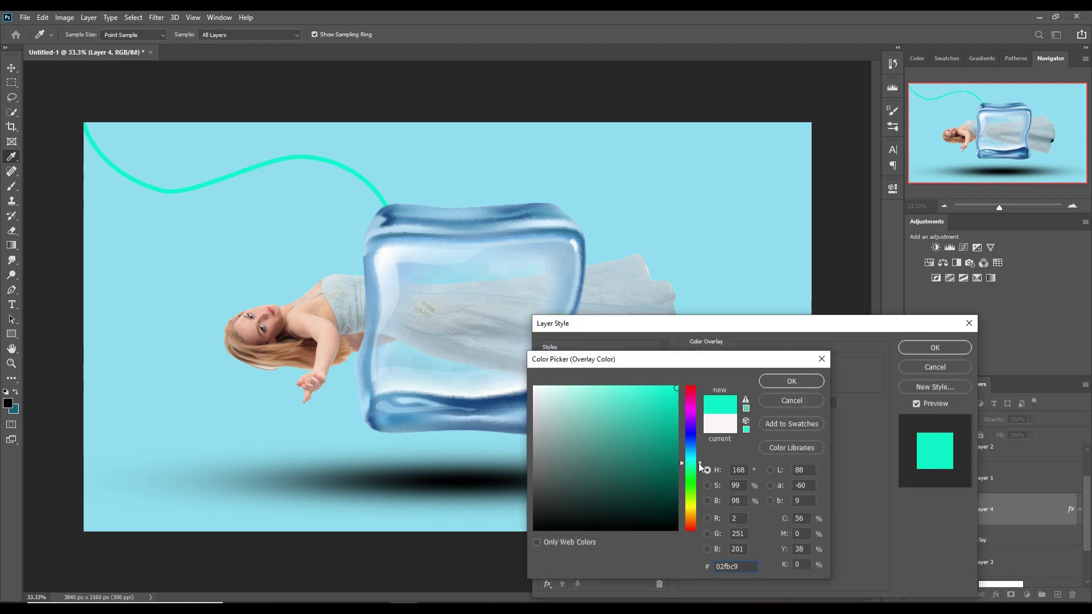
left_click_drag(698, 463, 698, 459)
left_click_drag(698, 459, 699, 454)
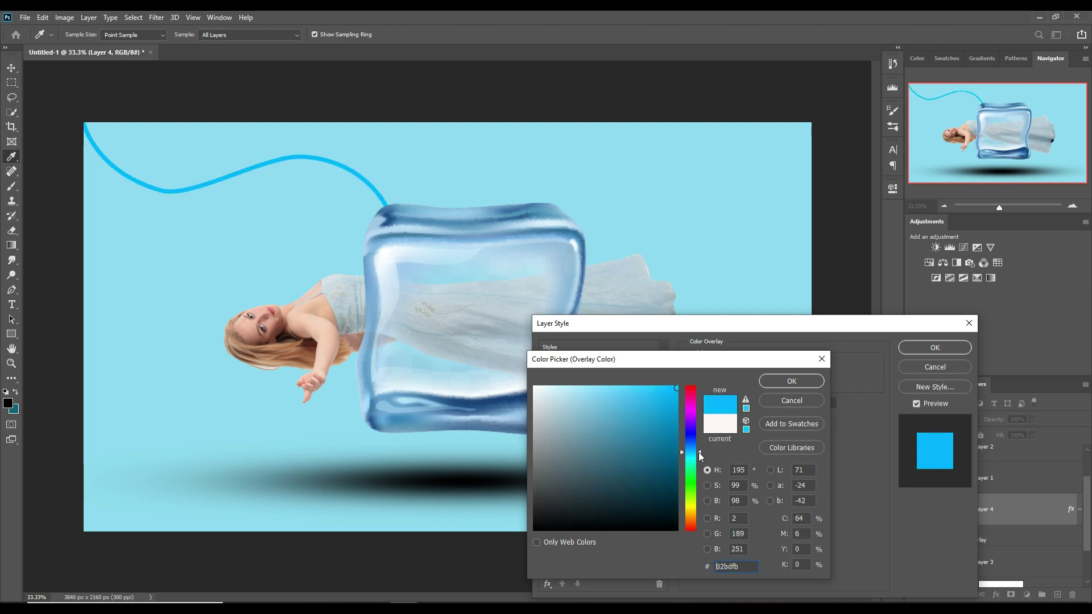
left_click(660, 453)
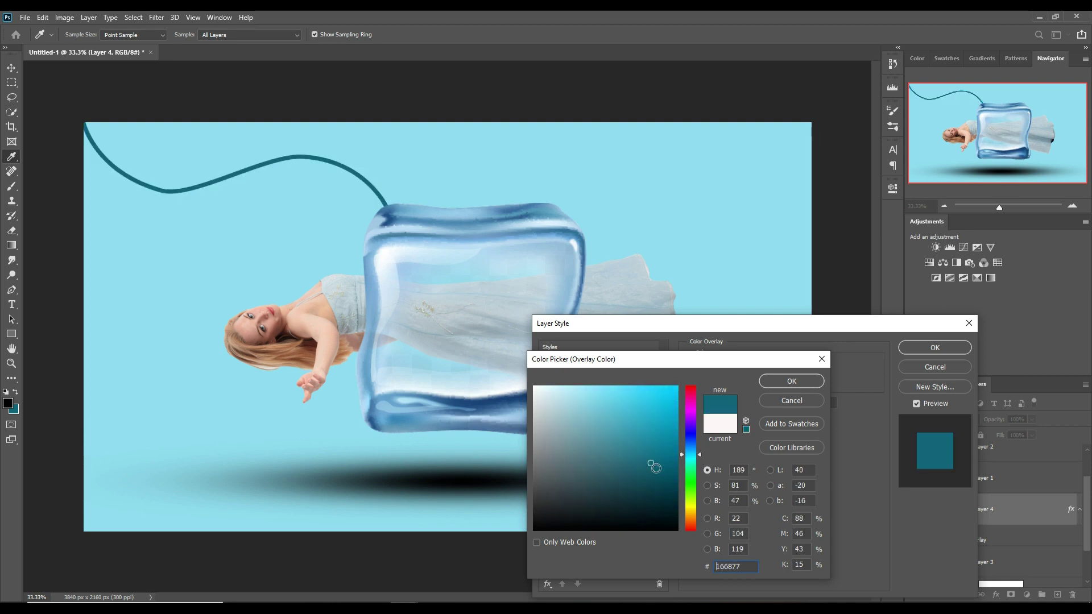
left_click_drag(650, 462, 670, 503)
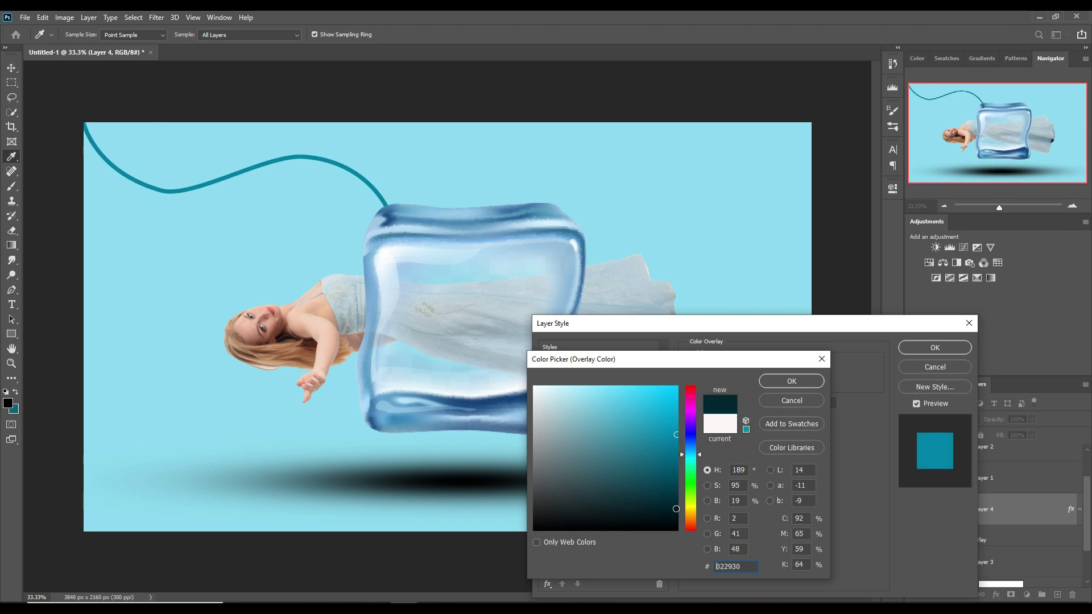
left_click(405, 216)
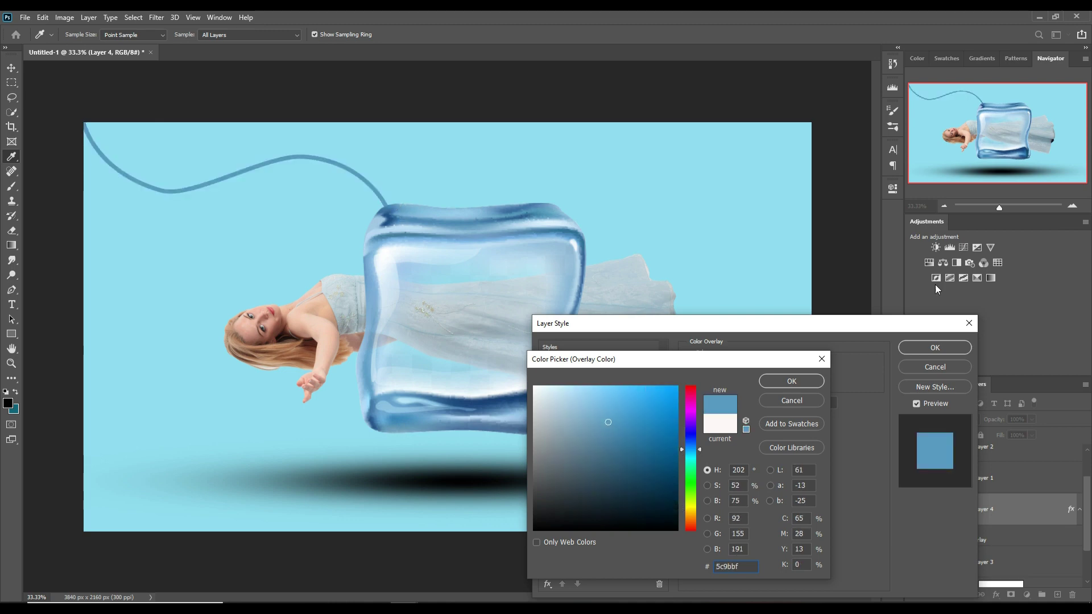
left_click(792, 381)
Step: Add Bevel & Emboss with Depth 178% to the cord and apply the effects
left_click(544, 376)
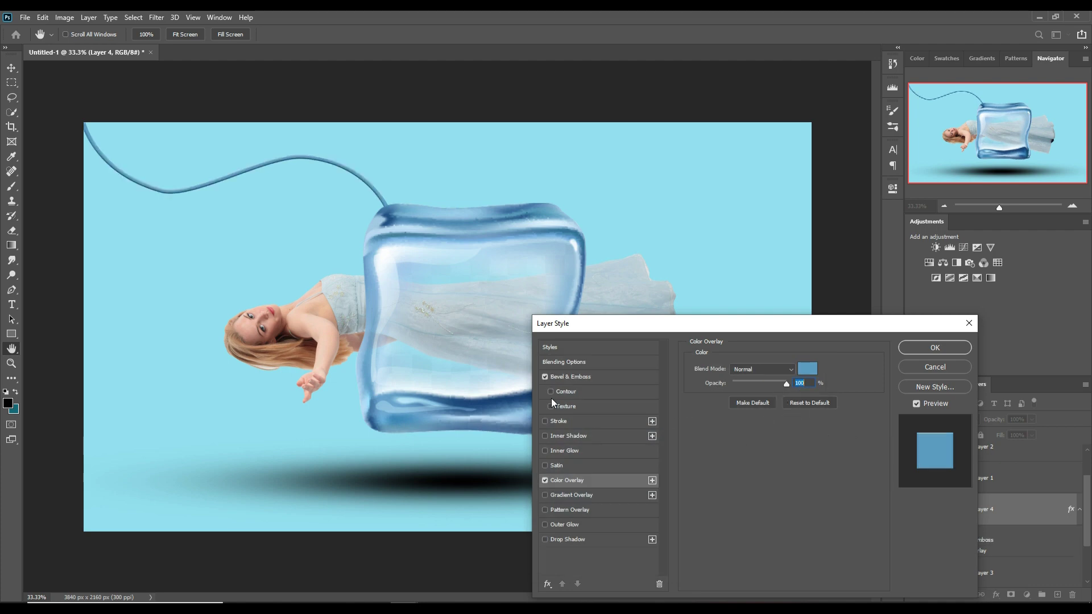
left_click(602, 377)
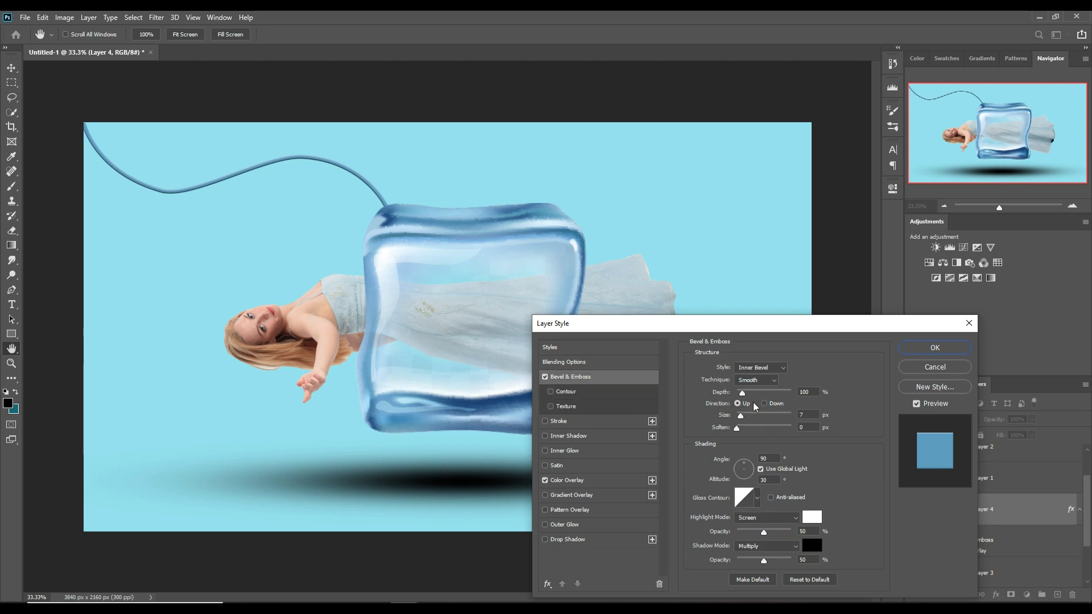
left_click_drag(742, 392, 758, 391)
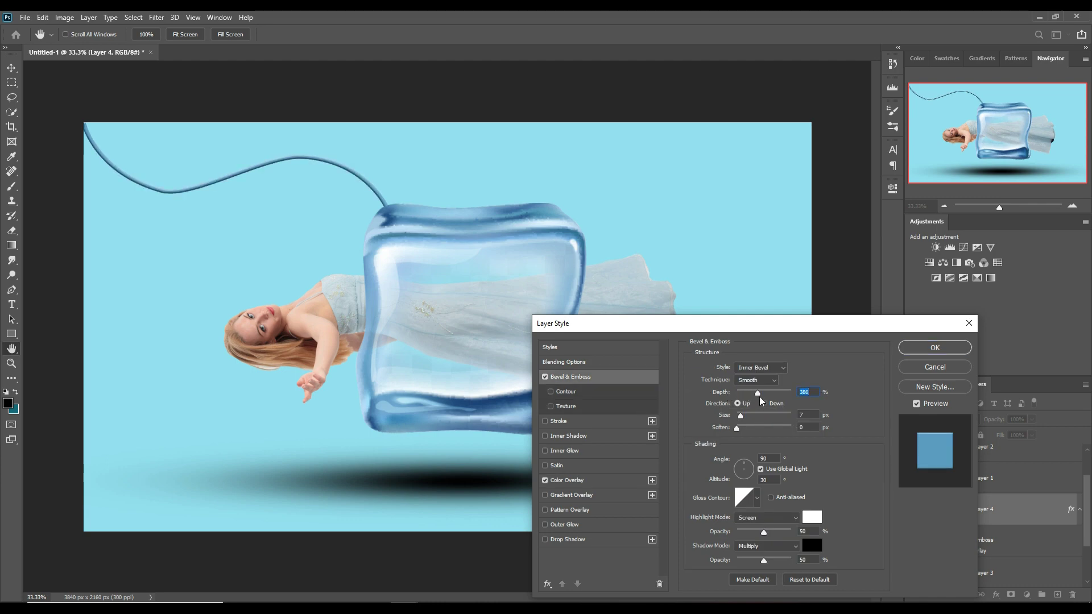
left_click(932, 348)
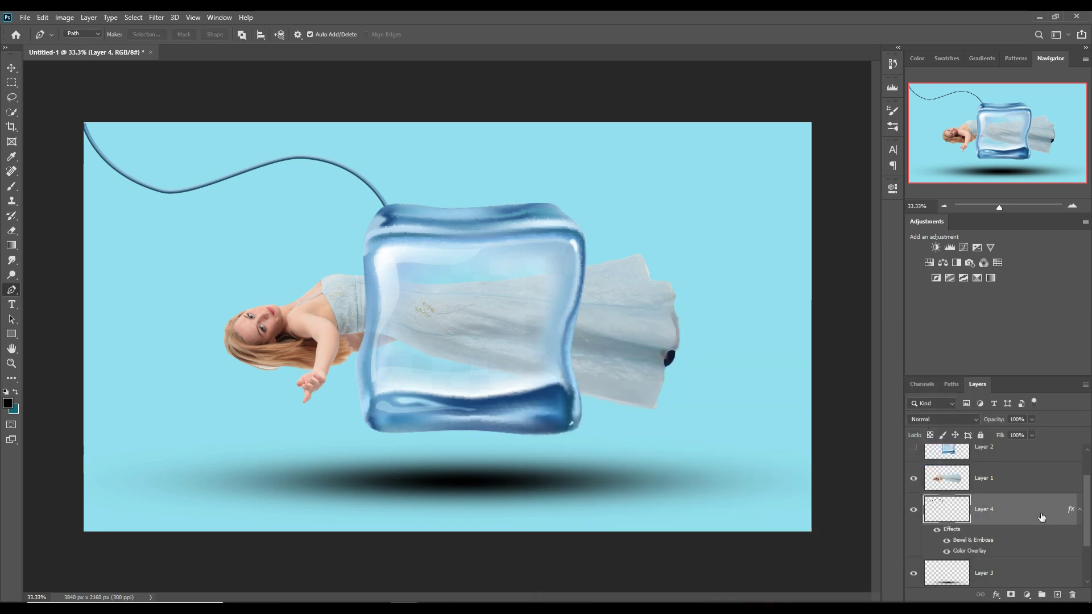
Step: Duplicate the cord as Layer 4 copy, flip it horizontally, and move it right of the cube
right_click(1041, 516)
left_click(966, 91)
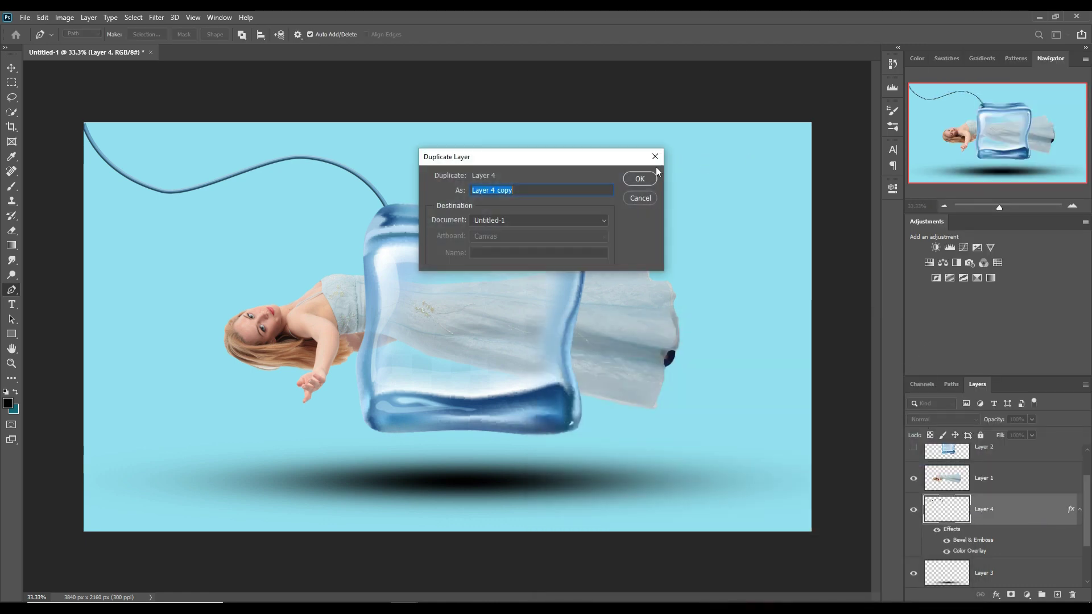
left_click(641, 178)
left_click(43, 17)
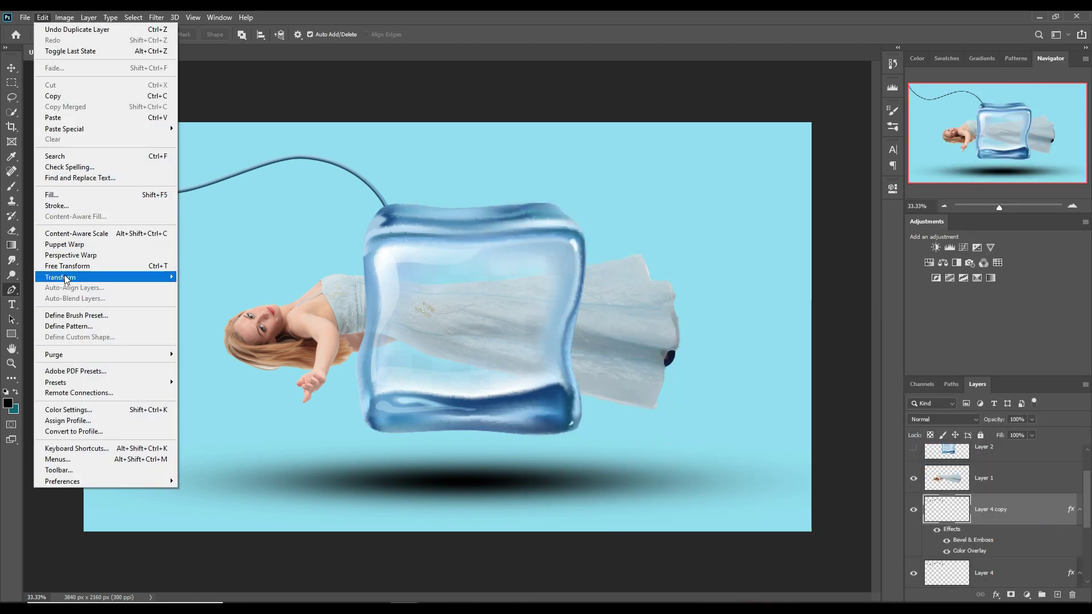
left_click(231, 455)
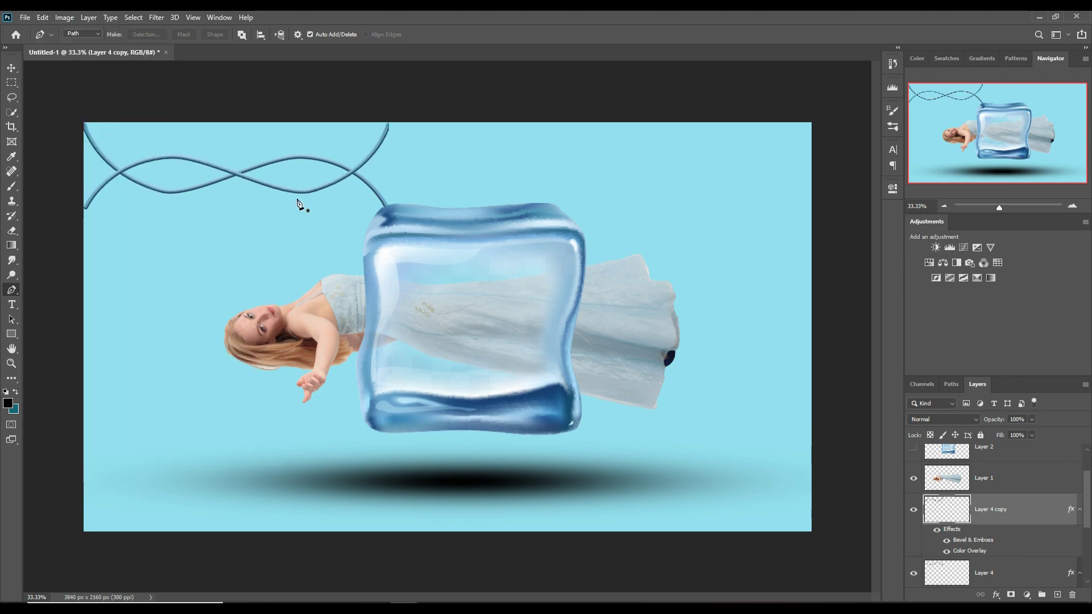
key("v")
left_click_drag(302, 195, 759, 199)
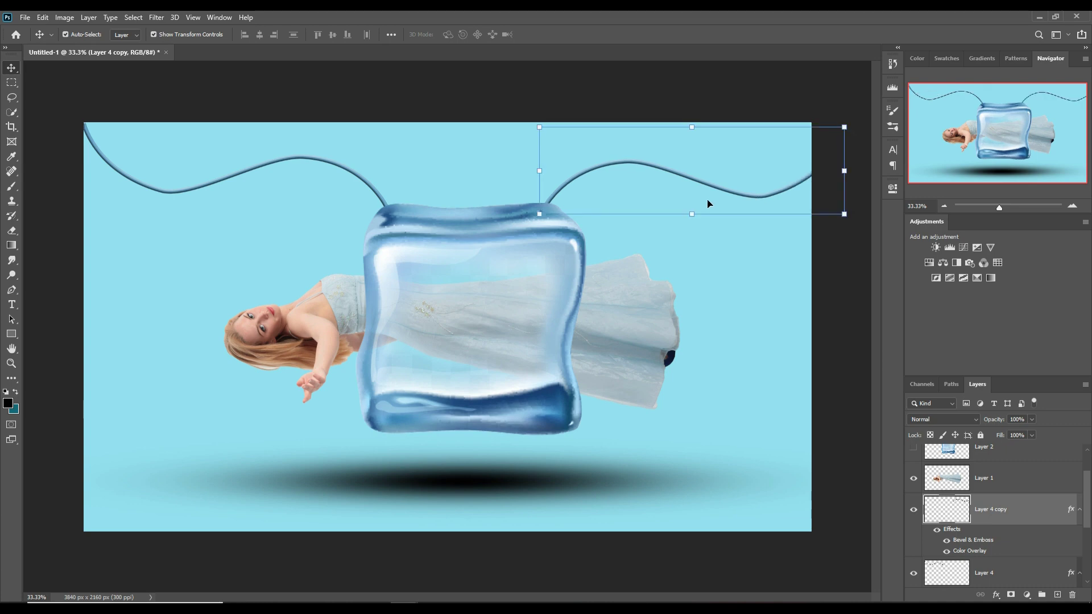
Step: Duplicate the mirrored cord layer again
right_click(1065, 516)
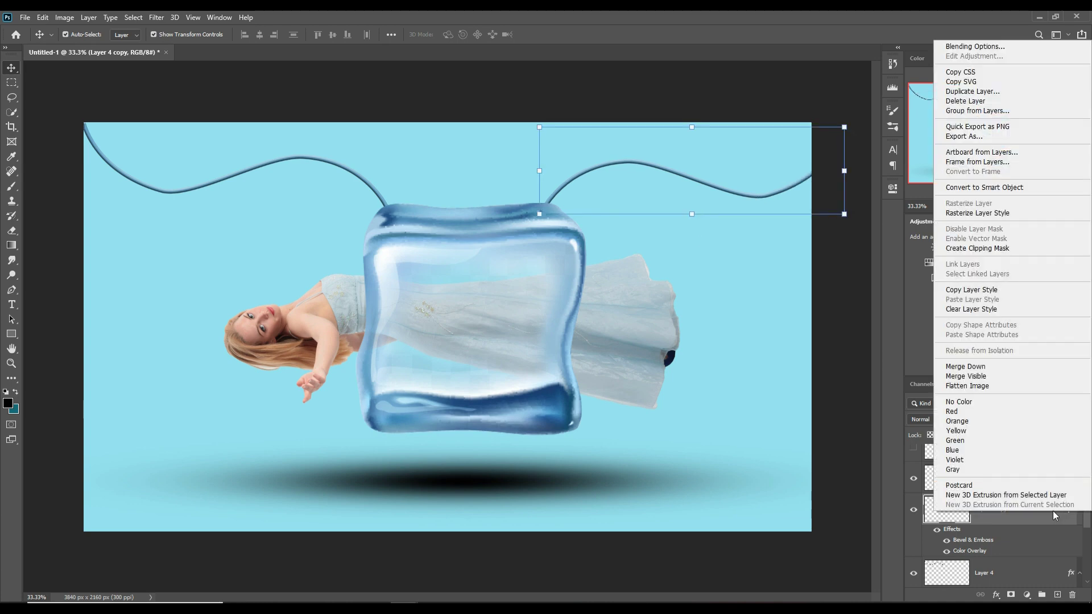
left_click(981, 109)
left_click(651, 179)
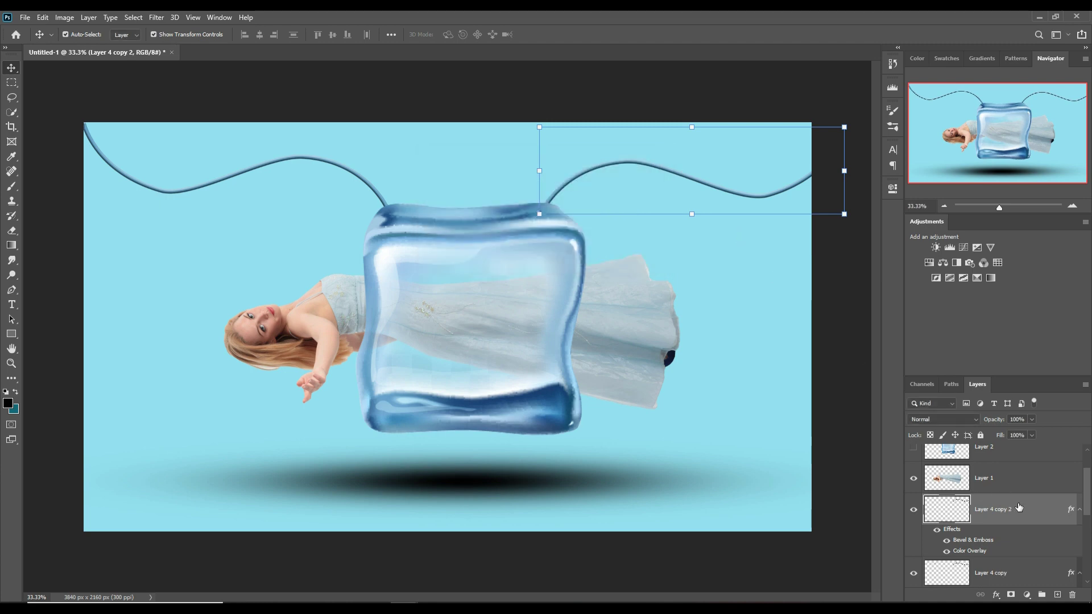
scroll(1020, 489, "up", 1)
scroll(1022, 472, "up", 2)
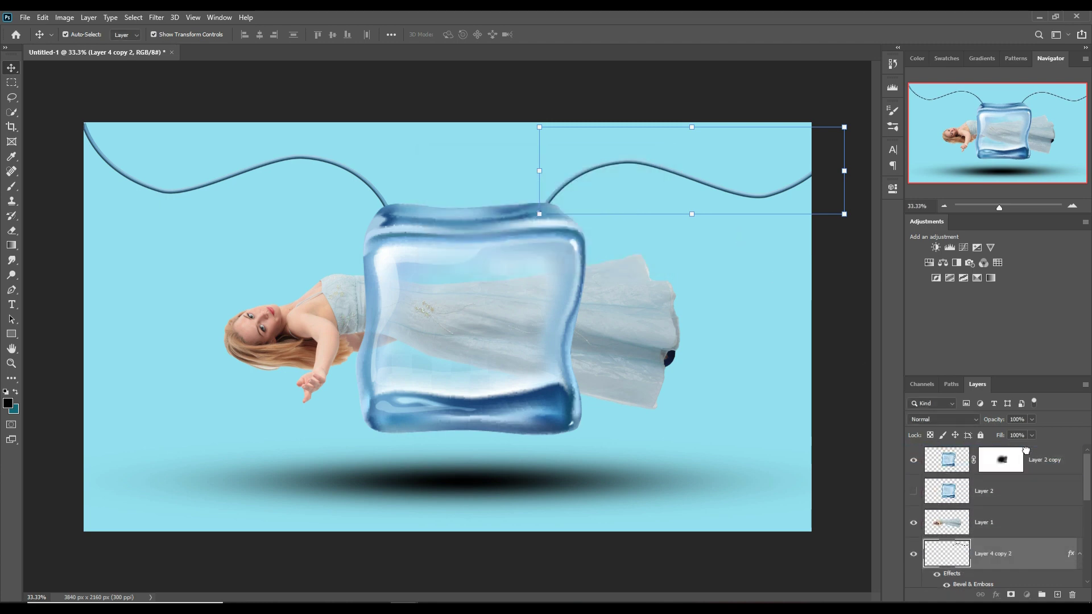
Step: Move Layer 4 copy 2 to the top, then scale and skew it toward the lower right edge
left_click_drag(1025, 450, 1025, 450)
mouse_move(854, 132)
left_mouse_down()
mouse_move(829, 139)
mouse_move(837, 191)
mouse_move(832, 183)
left_mouse_up()
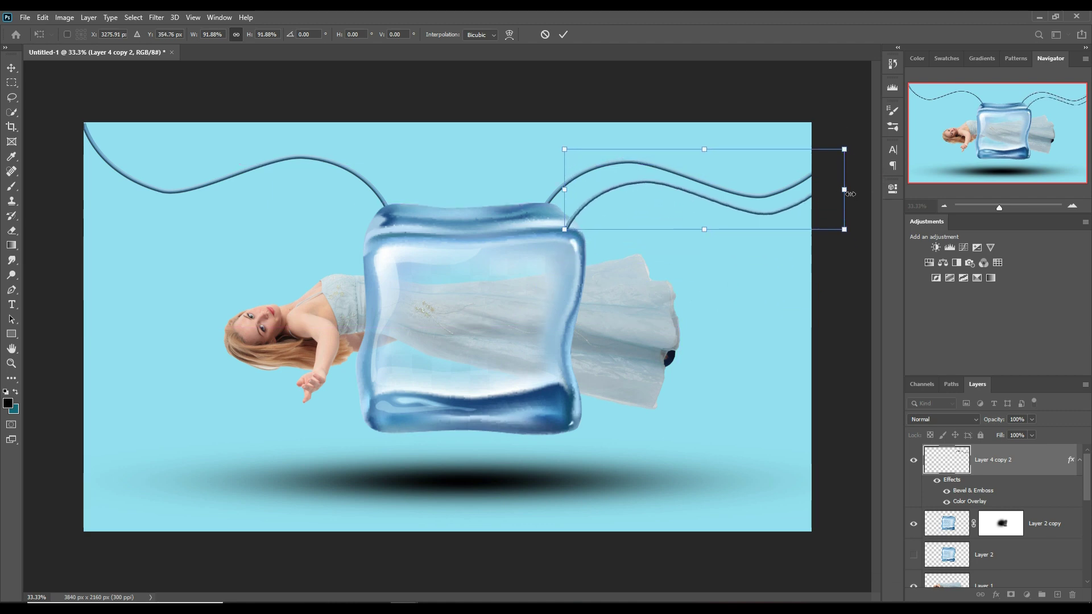
left_click_drag(845, 191, 847, 443)
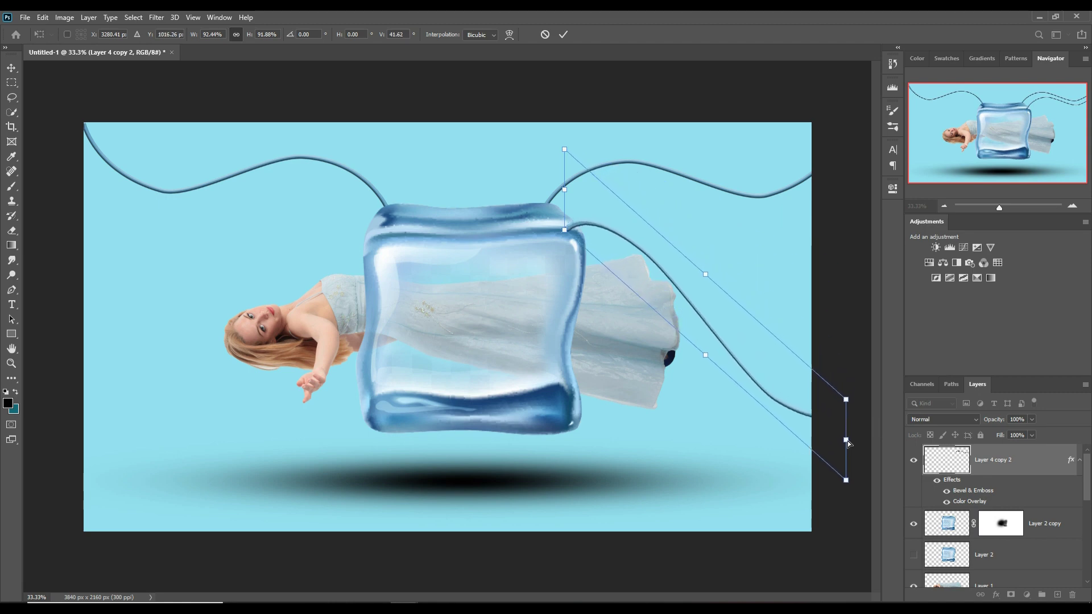
left_click(564, 34)
Step: Duplicate the third cord as Layer 4 copy 3, move it left and flip it horizontally
right_click(1021, 472)
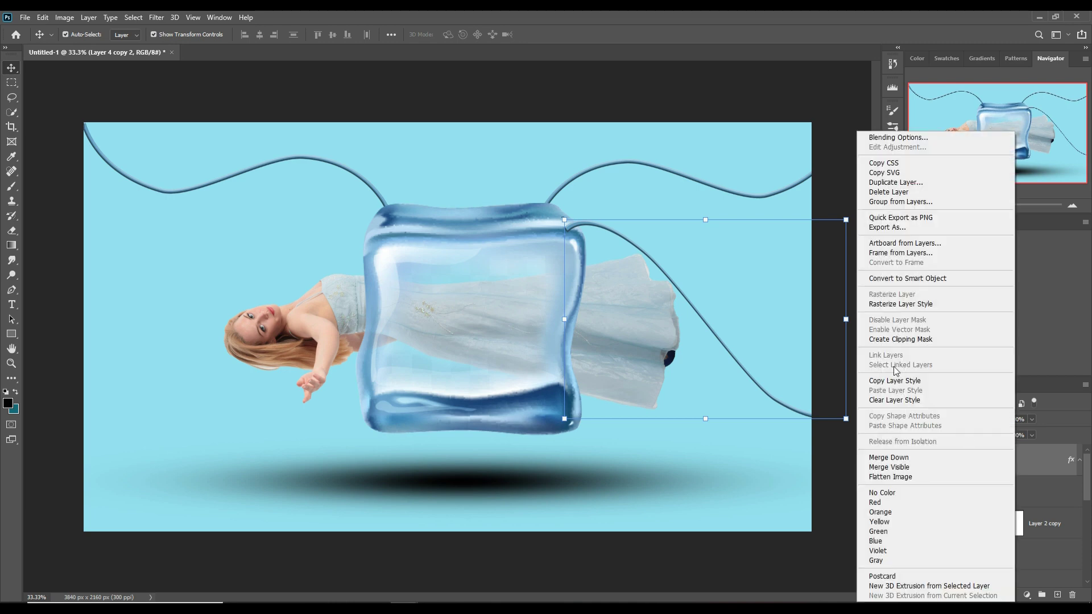
left_click(898, 187)
left_click(638, 181)
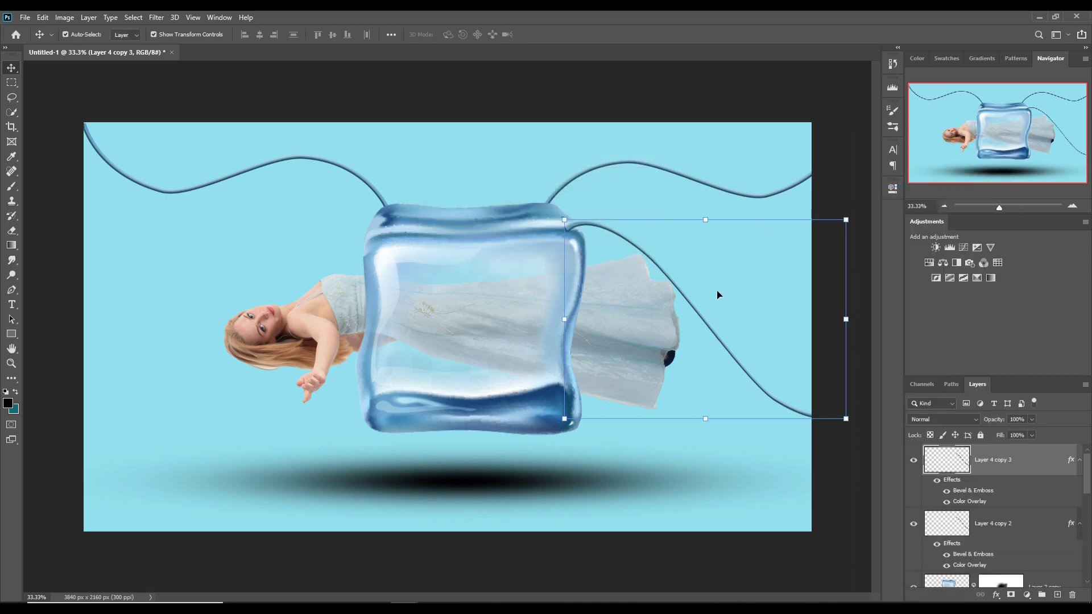
left_click_drag(690, 304, 216, 162)
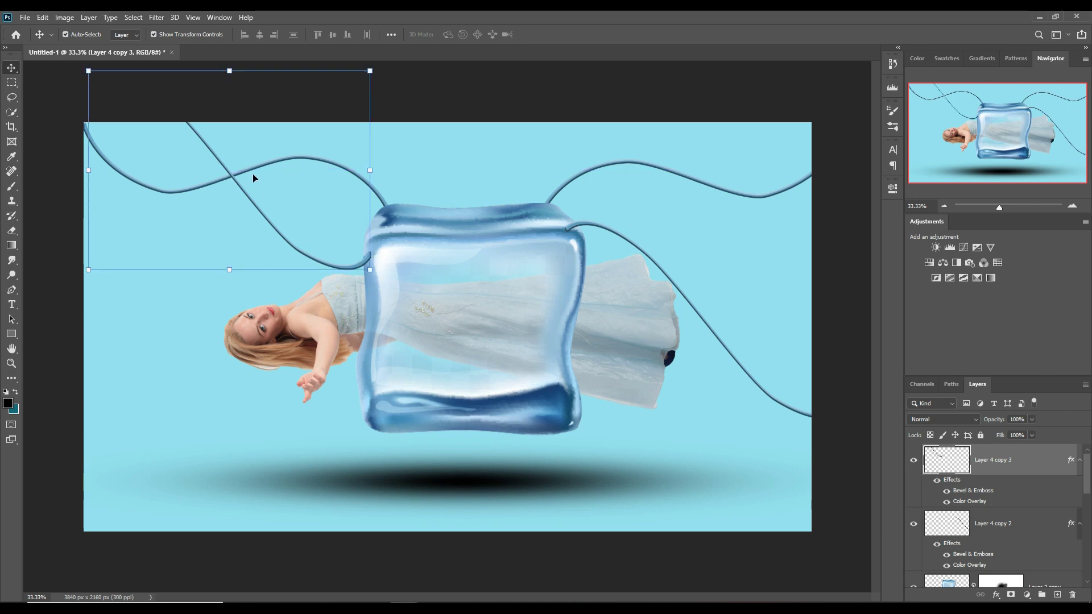
left_click(44, 18)
mouse_move(61, 277)
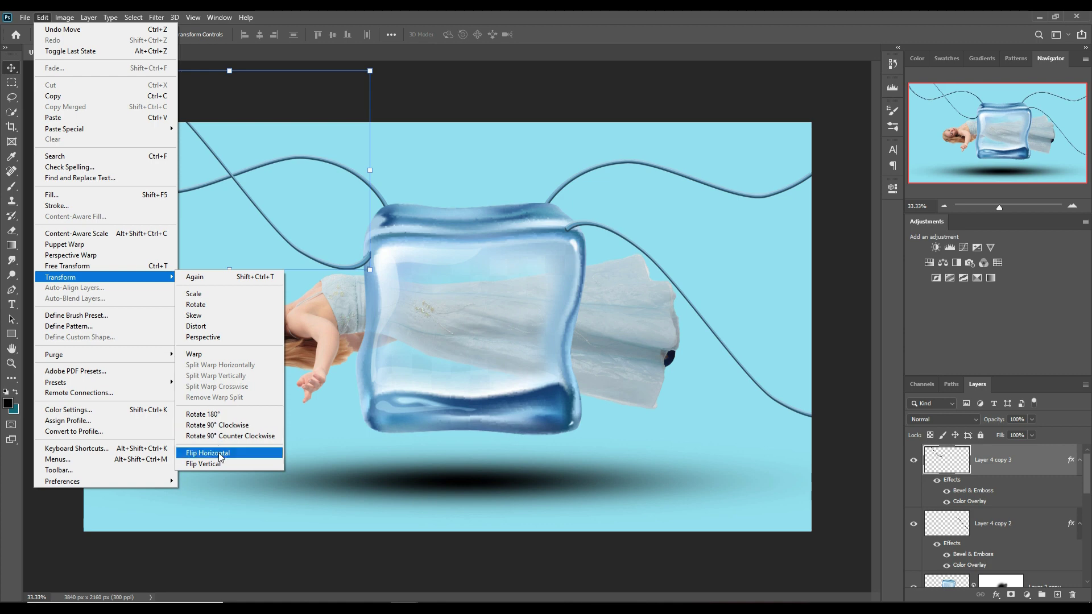
left_click(219, 453)
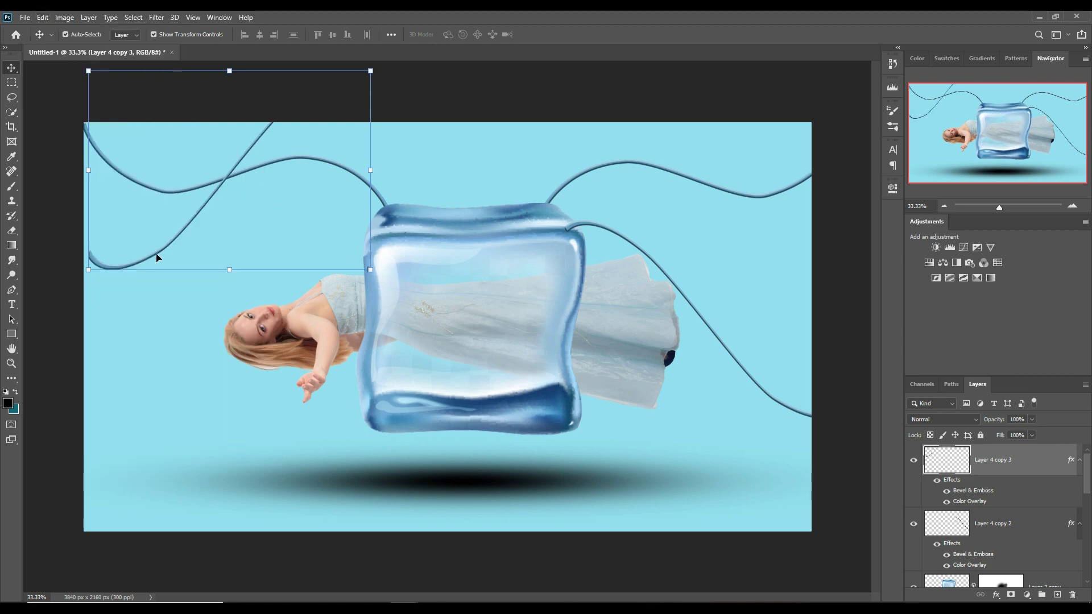
Step: Stretch the fourth cord from the cube's left side to the left edge and add a layer mask
left_click_drag(157, 257, 156, 422)
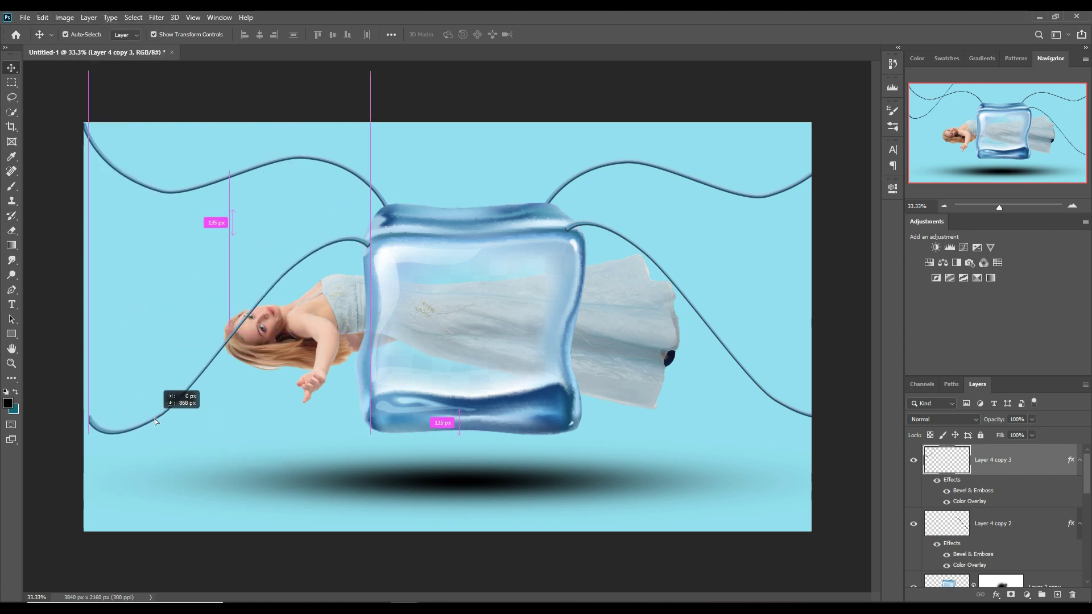
left_click_drag(88, 335, 35, 335)
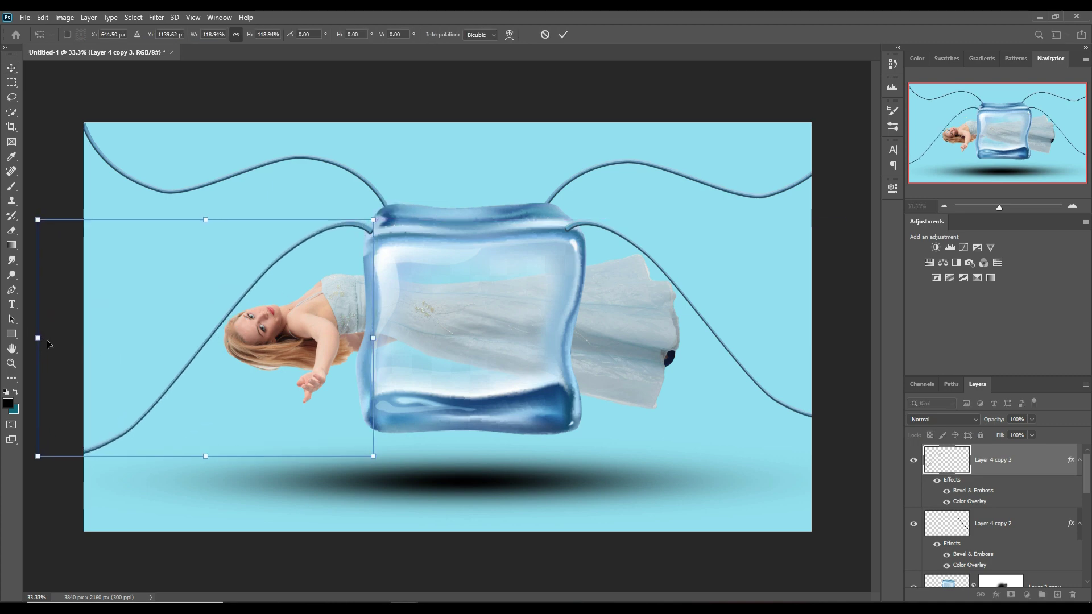
left_click_drag(34, 335, 24, 338)
left_click_drag(356, 232, 358, 244)
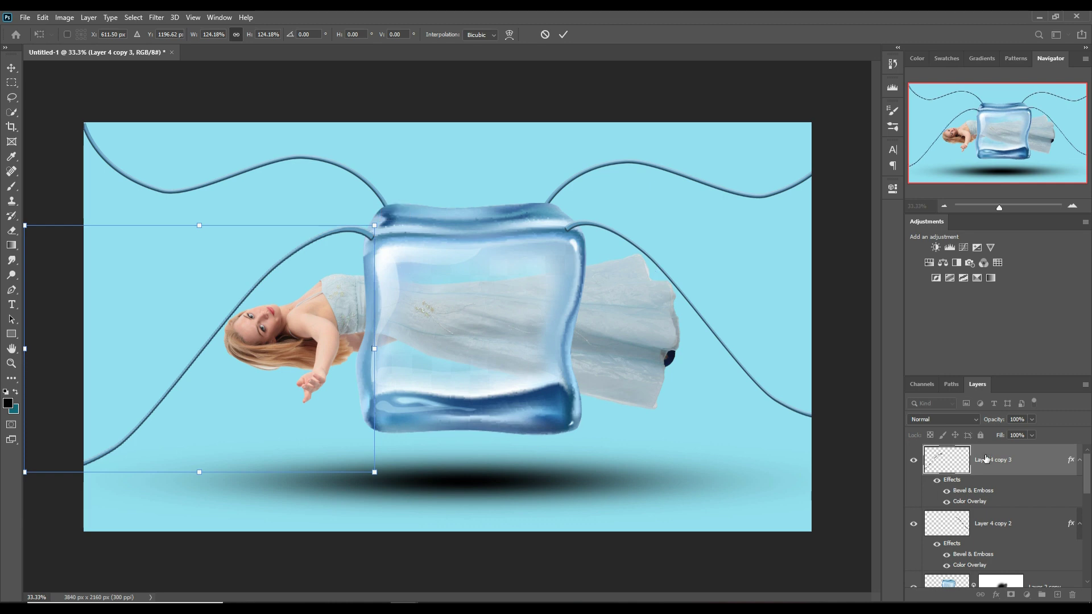
key("Return")
left_click(1010, 595)
key("b")
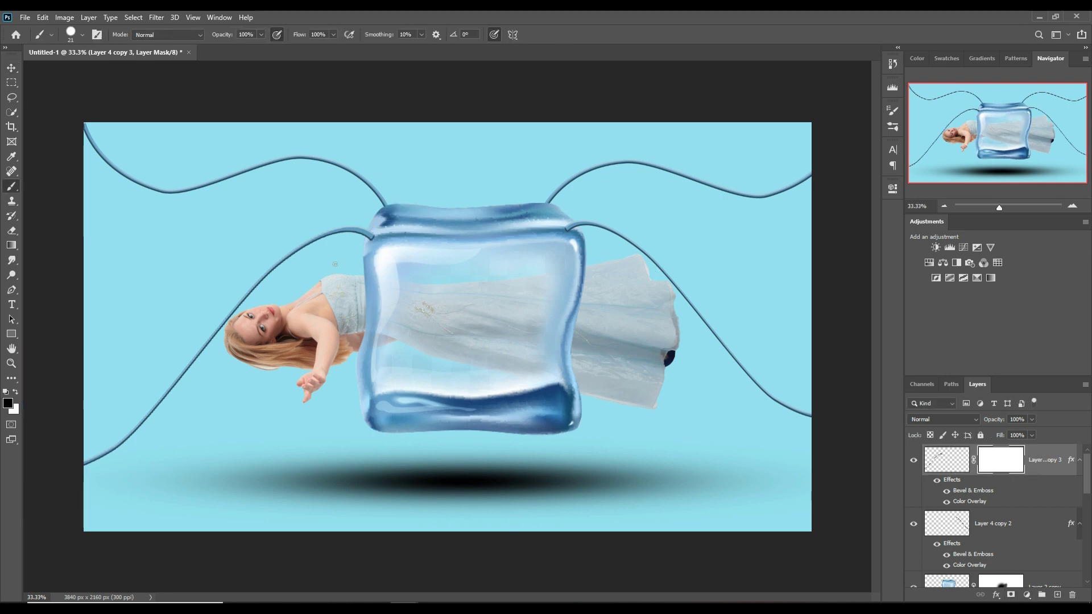
Step: With a Soft Round Pressure Opacity brush, hide Layer 4 copy 3's end at the cube
left_click(82, 34)
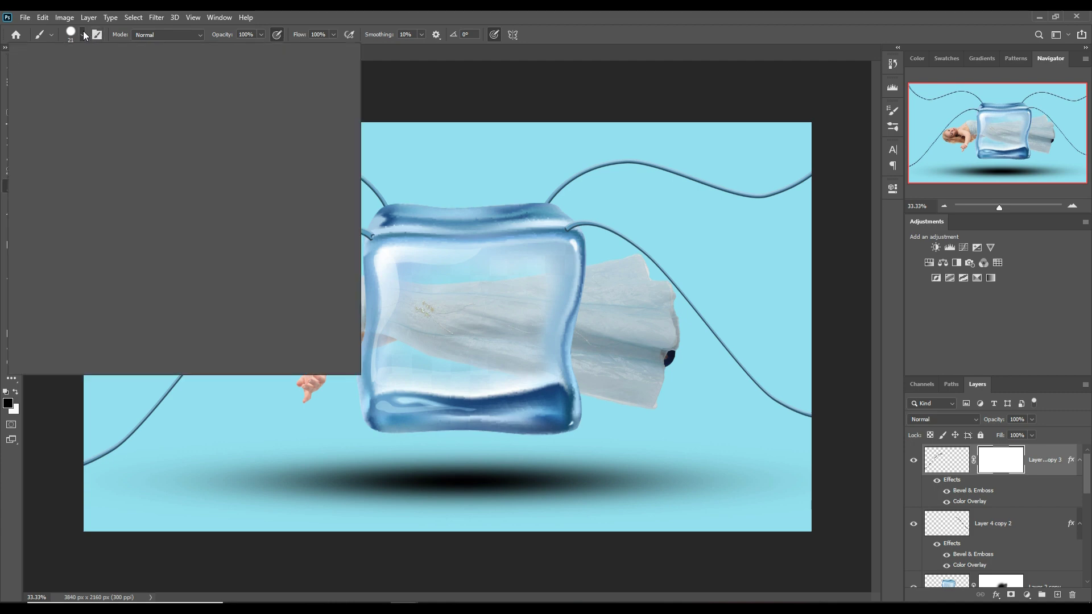
left_click(101, 232)
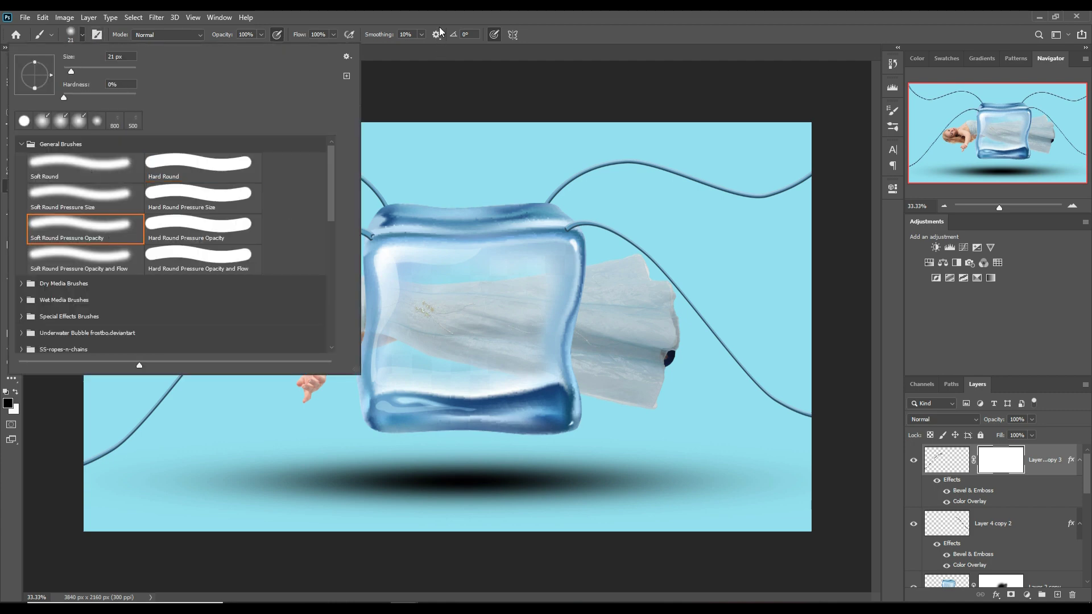
key("Return")
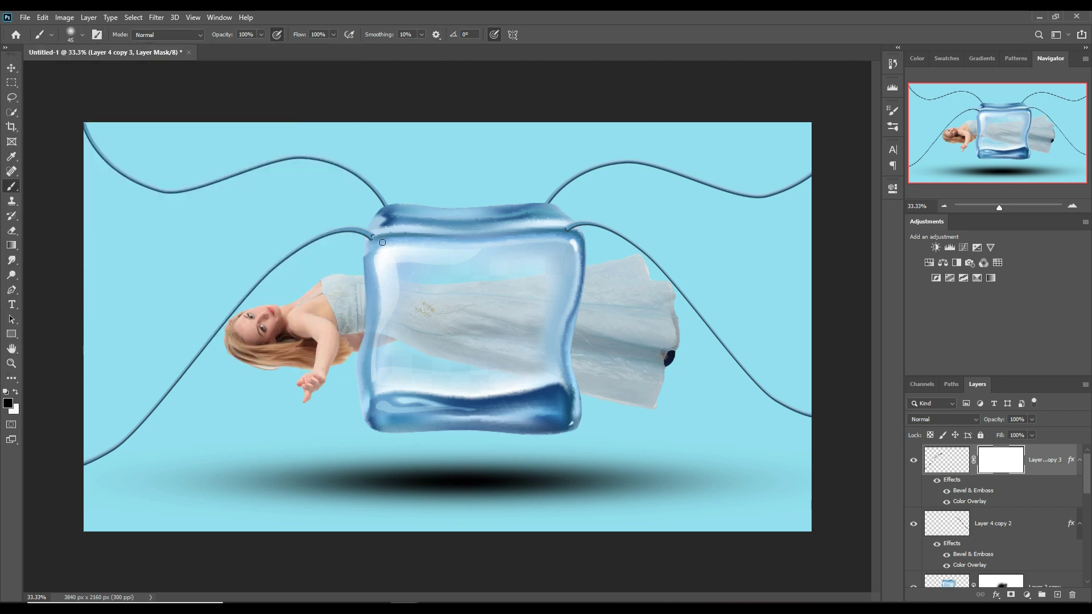
key("bracketright")
left_click(374, 237)
Step: Add a mask to Layer 4 copy 2 and paint out the cord along the cube's right edge
left_click(995, 535)
left_click(1010, 595)
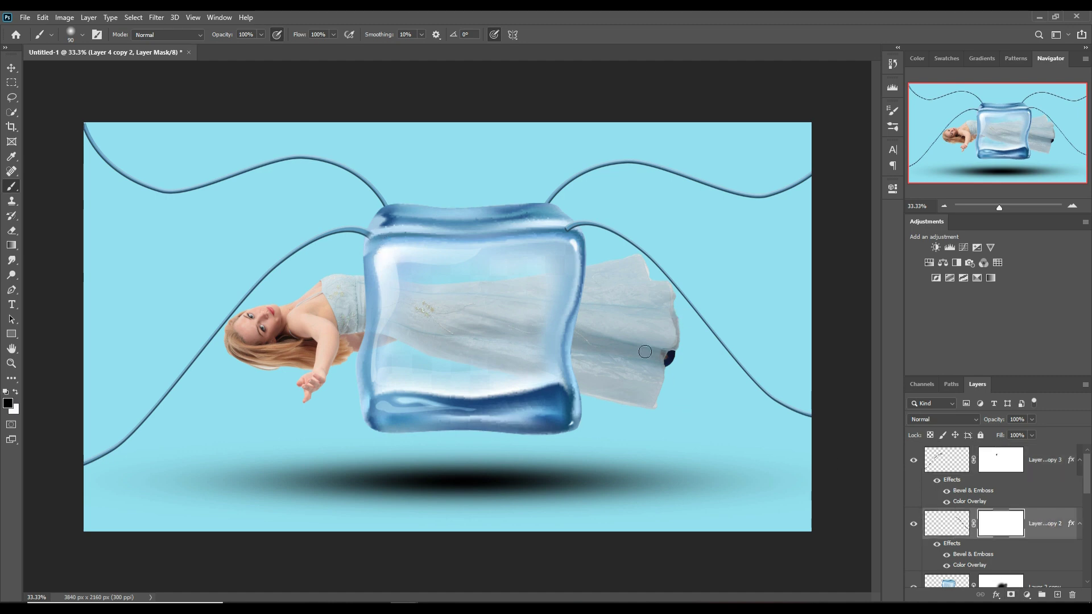
left_click(567, 233)
left_click_drag(569, 232, 587, 275)
left_click(11, 69)
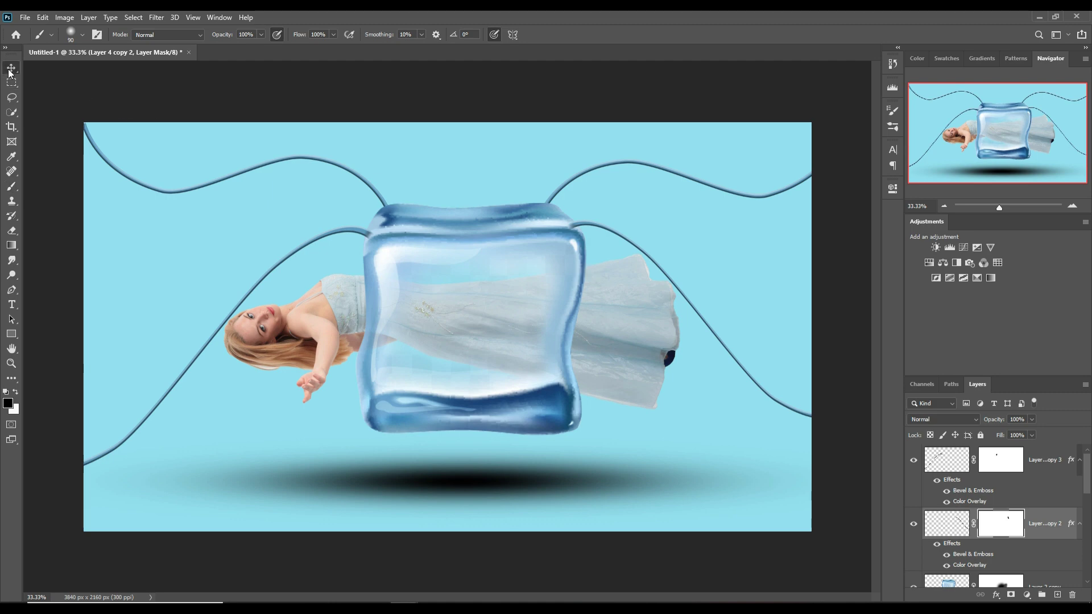
Step: Add a Color Balance clipped to Layer 1 with Midtones Cyan -27 and Blue +84
left_click(333, 335)
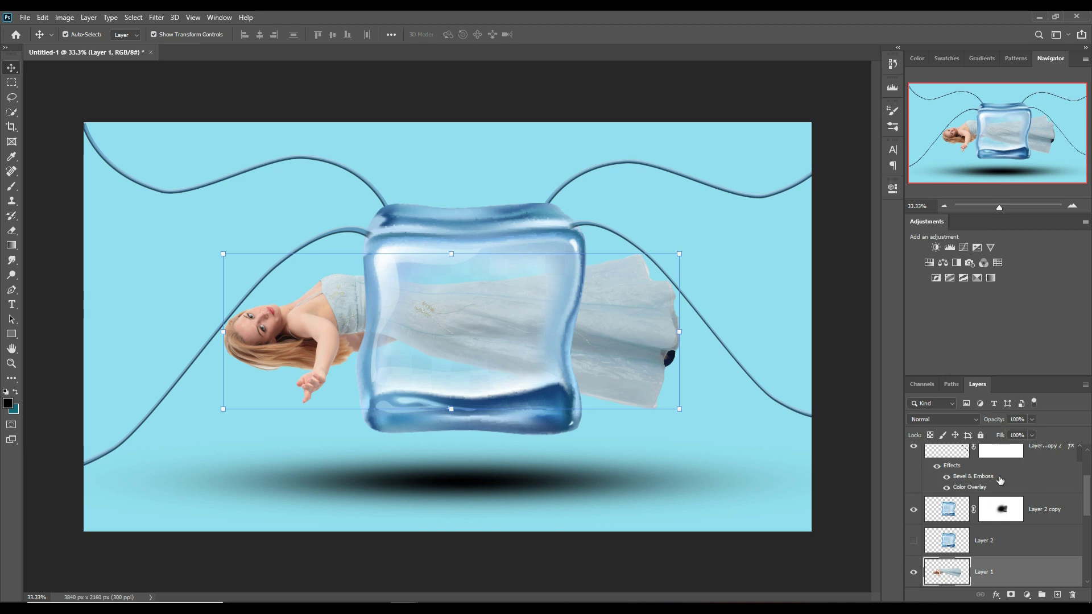
scroll(1004, 565, "down", 2)
scroll(1018, 557, "down", 2)
scroll(1032, 522, "up", 2)
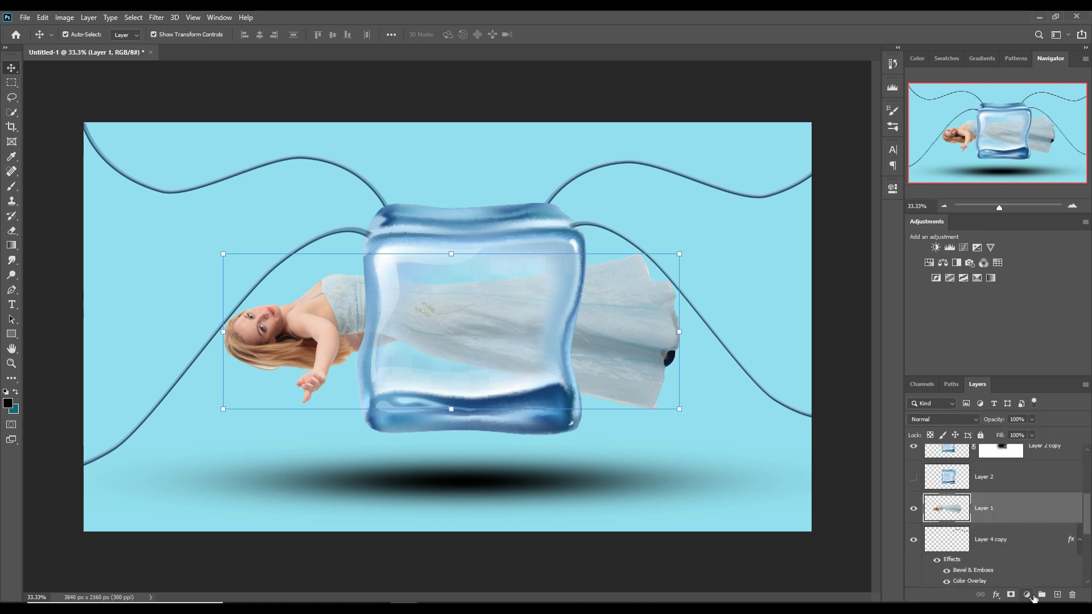
left_click(1026, 594)
left_click(1036, 499)
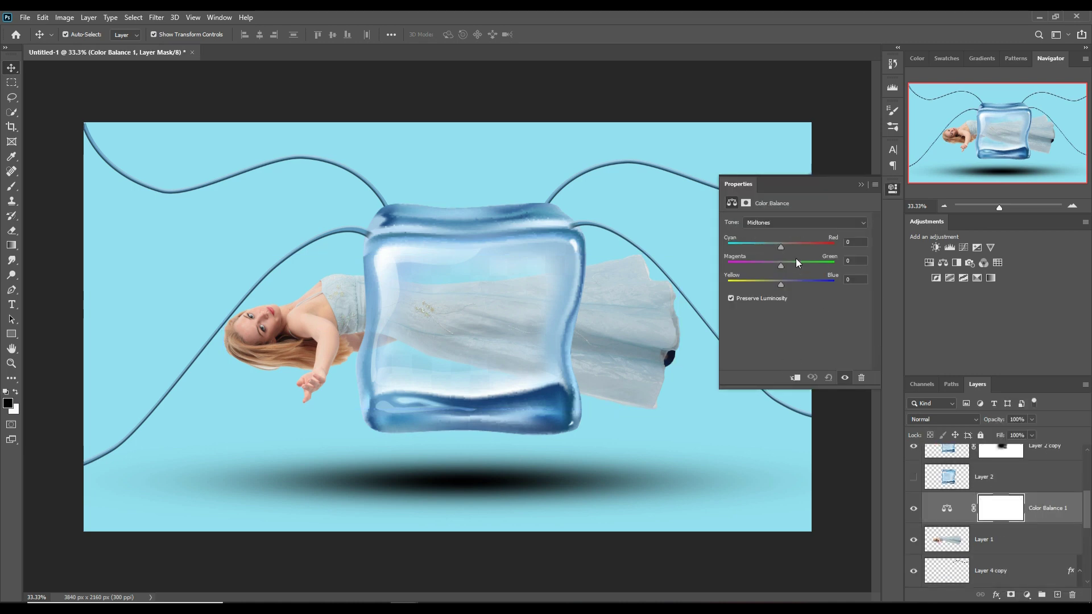
left_click_drag(781, 247, 766, 247)
left_click(795, 378)
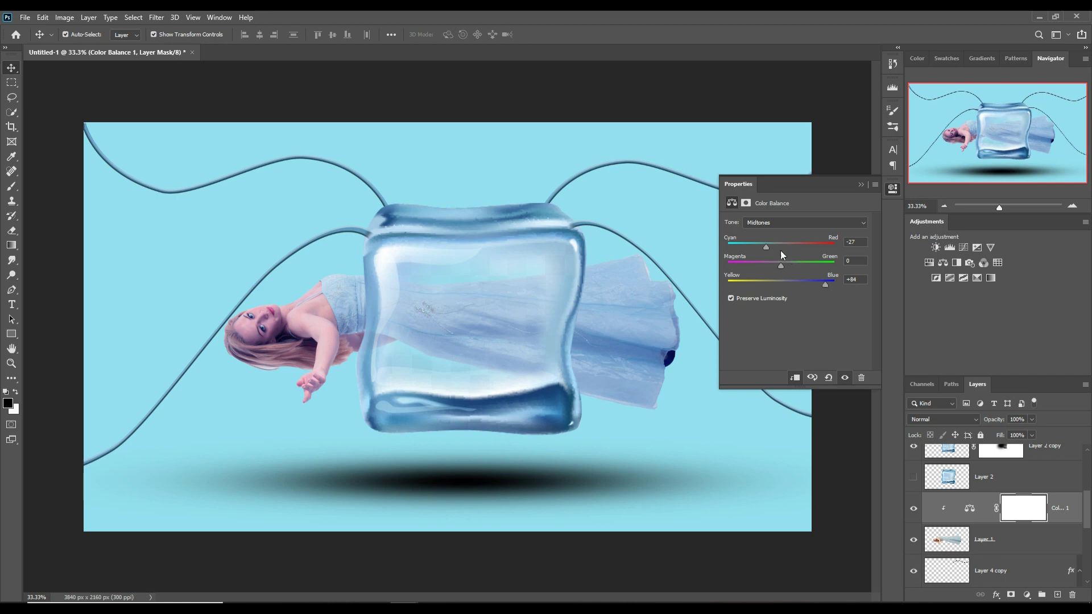
left_click(860, 184)
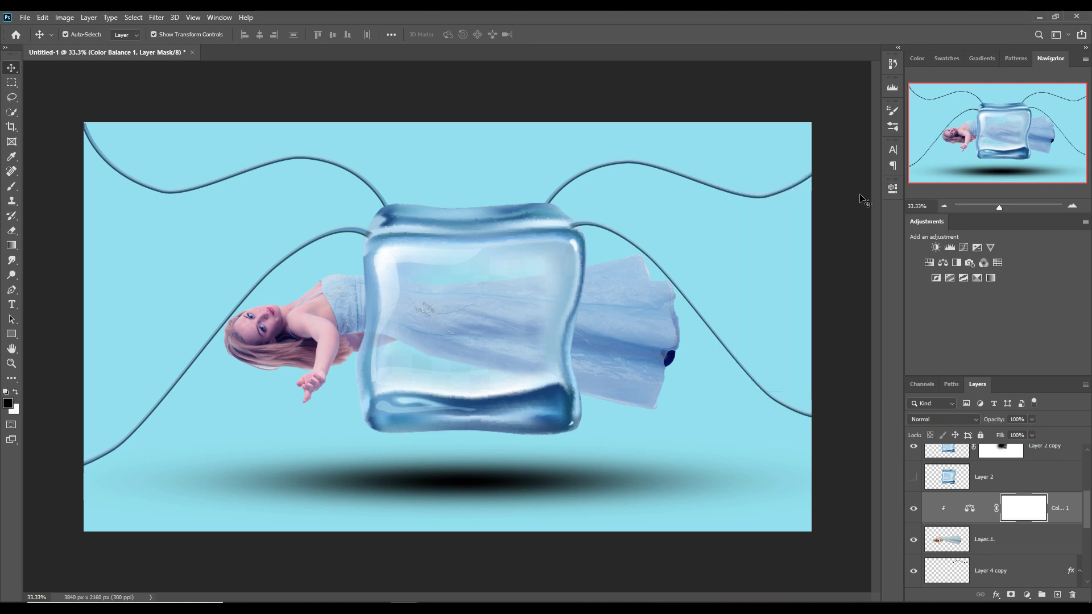
left_click(1041, 563)
scroll(1034, 479, "up", 5)
left_click(1056, 464)
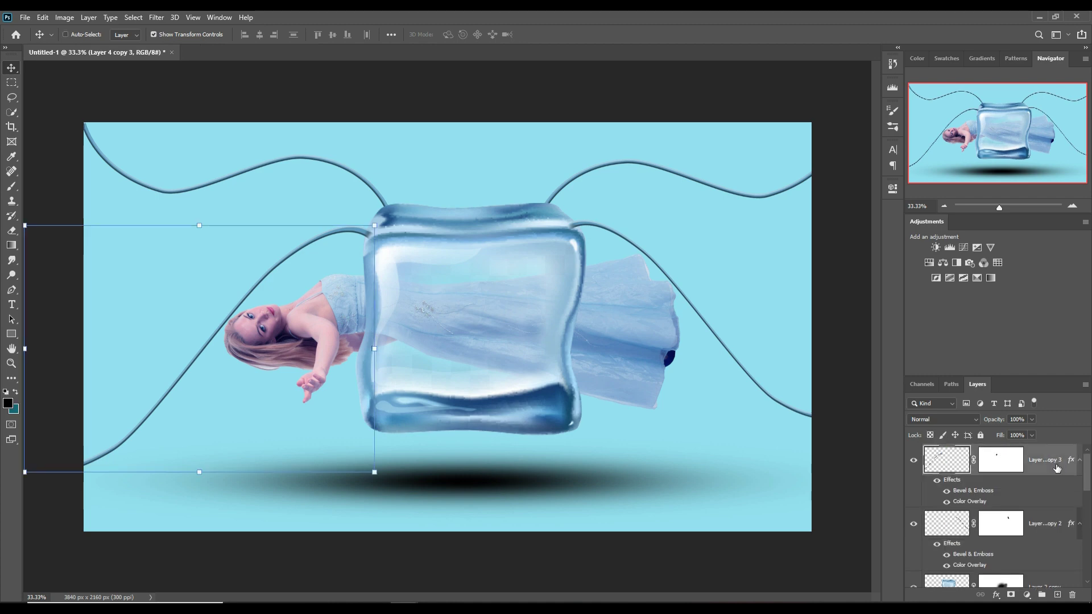
Step: Merge all visible layers into a new Layer 5 and convert it to a smart object
key("ctrl+shift+alt+e")
right_click(1052, 463)
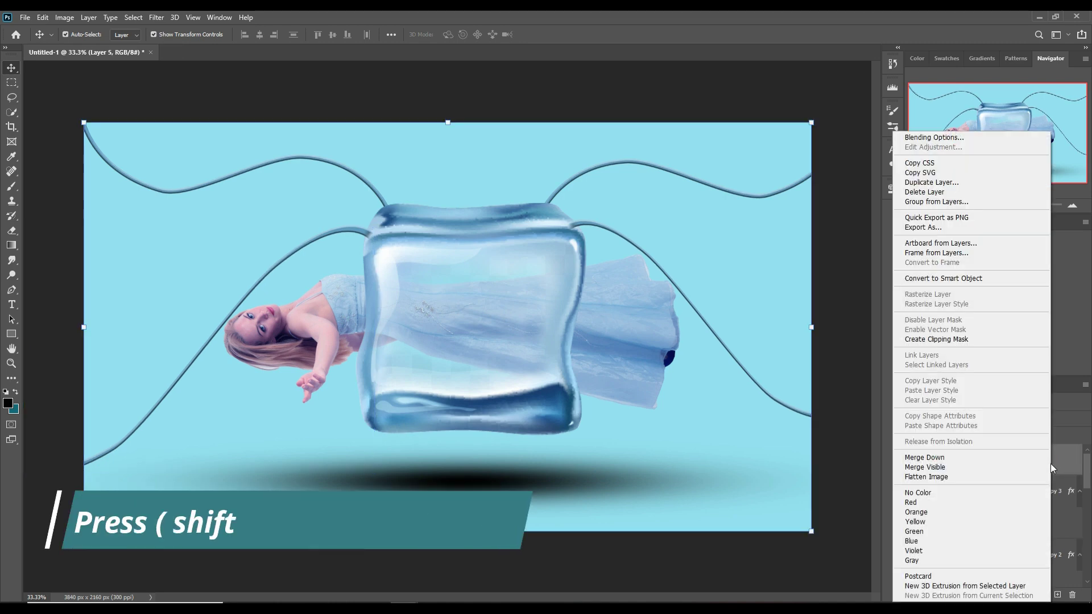
left_click(946, 279)
Step: In the Camera Raw Filter, raise contrast, set clarity to +40 and saturation to +11
left_click(156, 18)
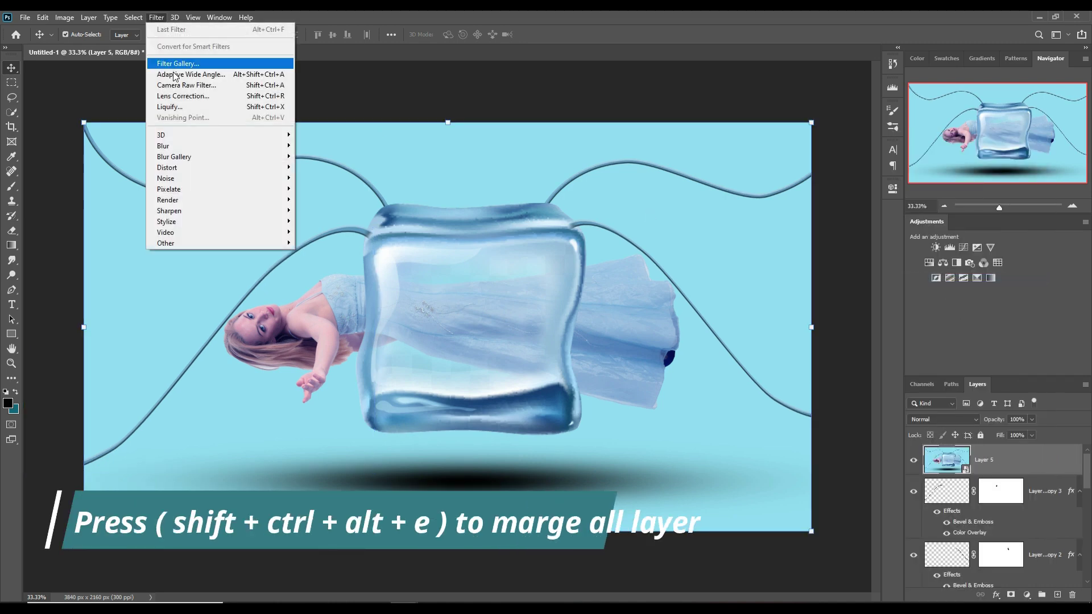
left_click(187, 84)
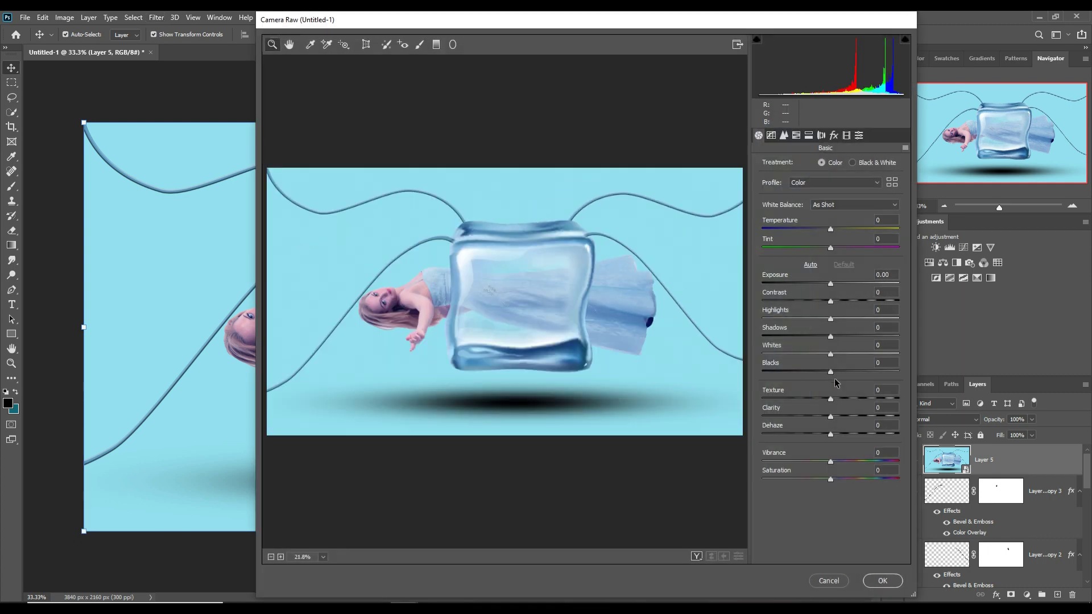
left_click_drag(832, 301, 852, 302)
mouse_move(830, 416)
left_mouse_down()
mouse_move(875, 414)
mouse_move(835, 435)
left_mouse_up()
left_click(831, 435)
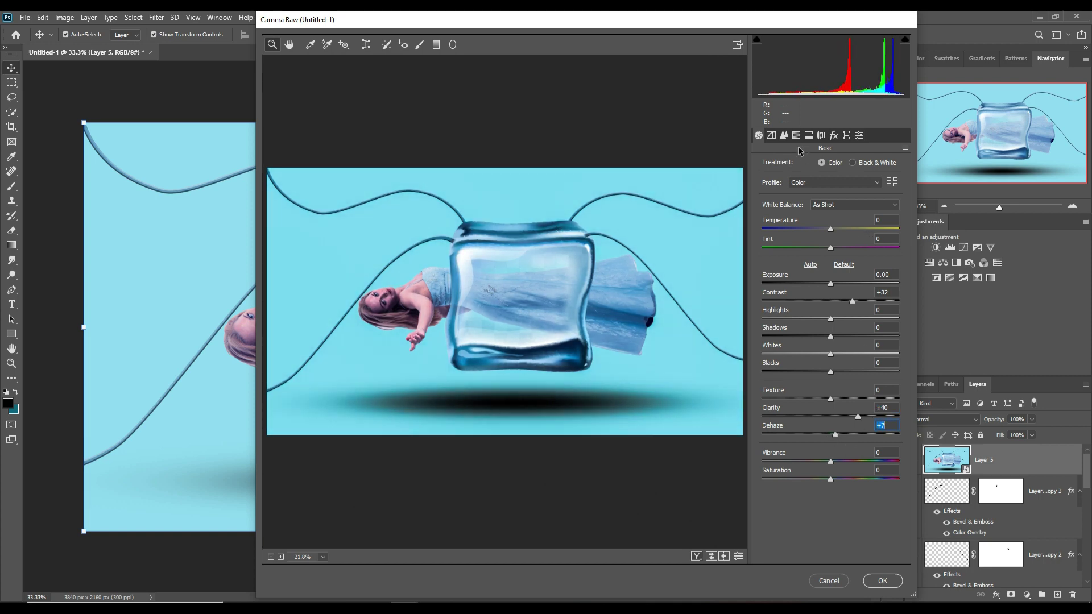
left_click_drag(831, 479, 838, 479)
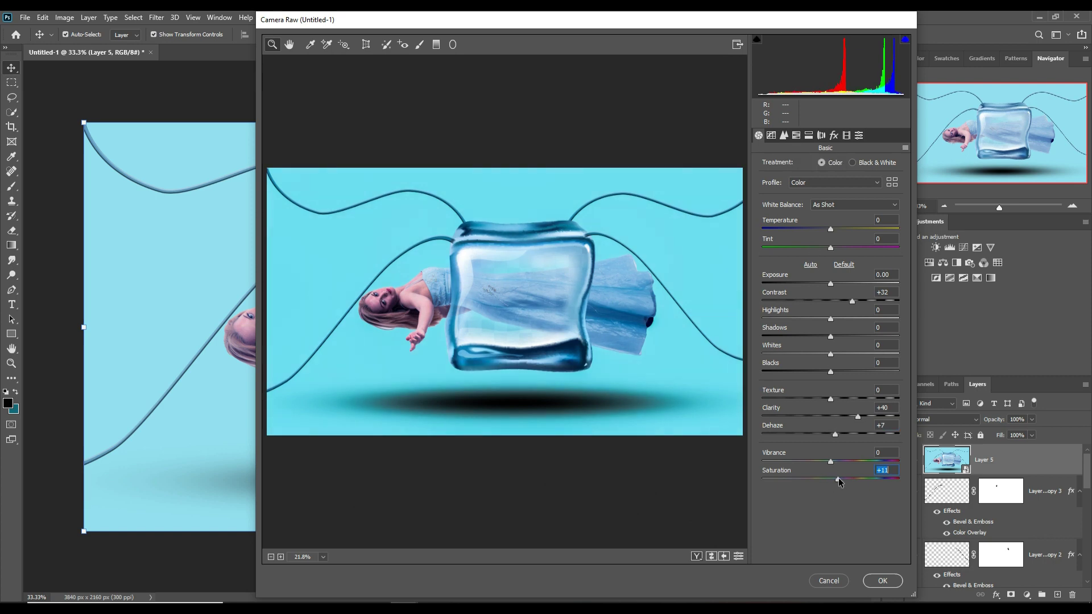
Step: Adjust the tone curve highlights and increase sharpening amount, then apply Camera Raw
left_click(771, 135)
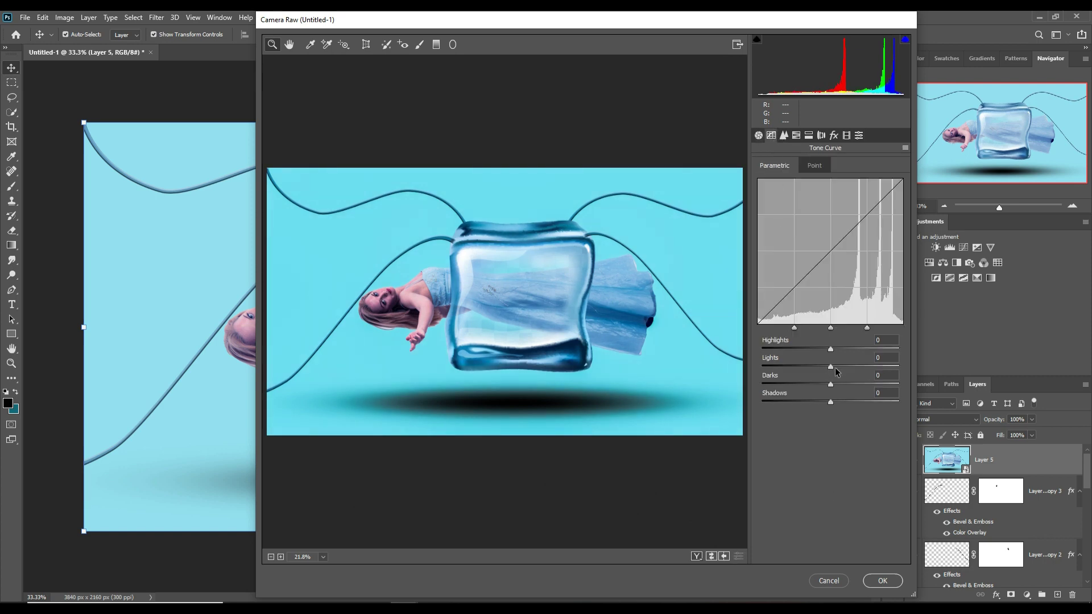
mouse_move(831, 366)
left_mouse_down()
mouse_move(821, 366)
mouse_move(839, 349)
mouse_move(823, 384)
left_mouse_up()
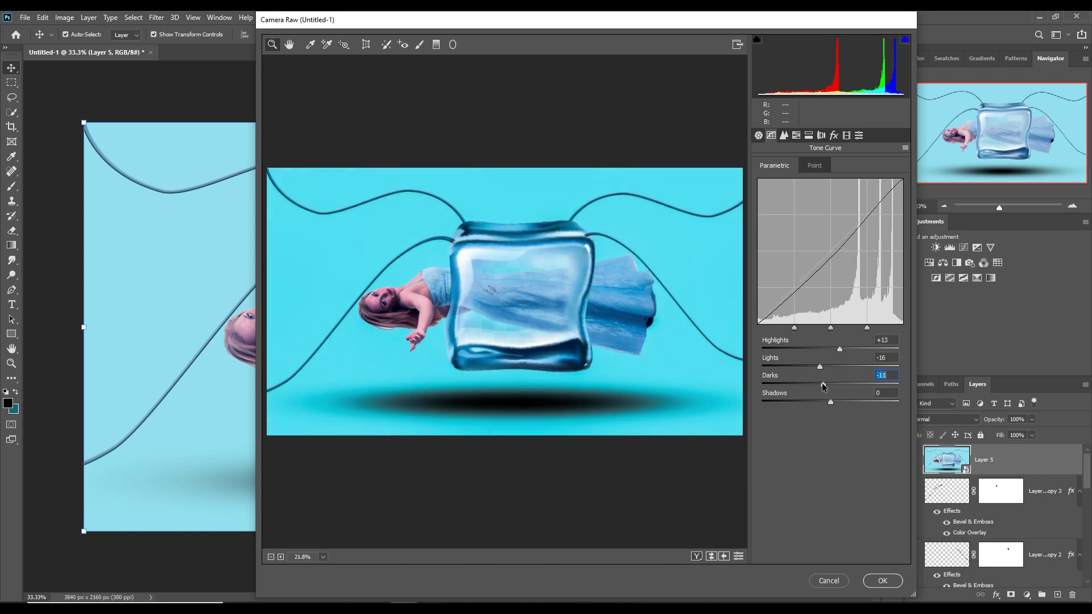
left_click(784, 135)
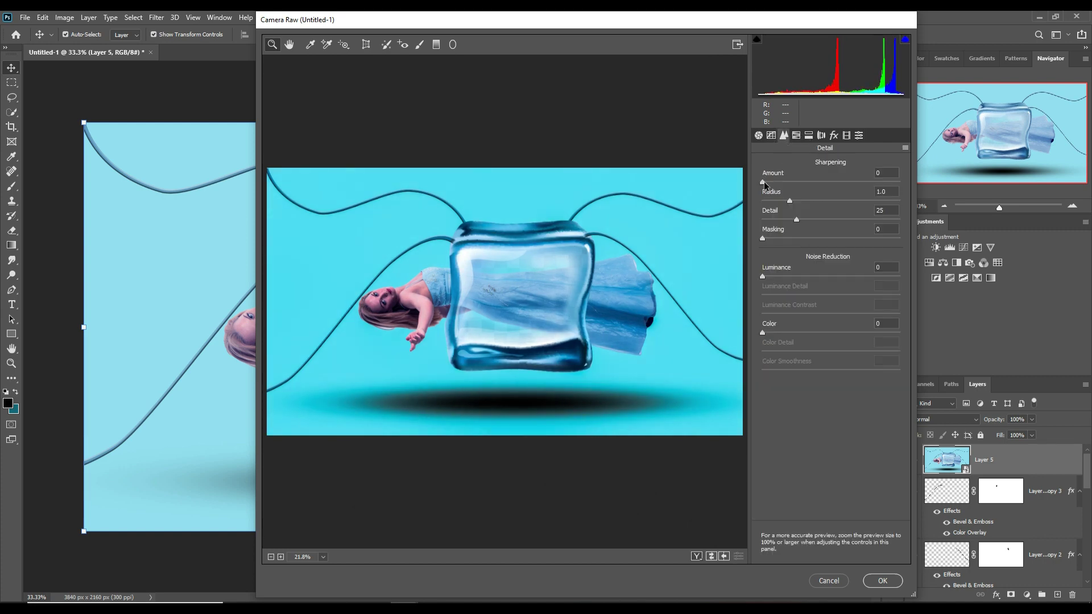
left_click_drag(824, 187, 828, 187)
left_click(880, 581)
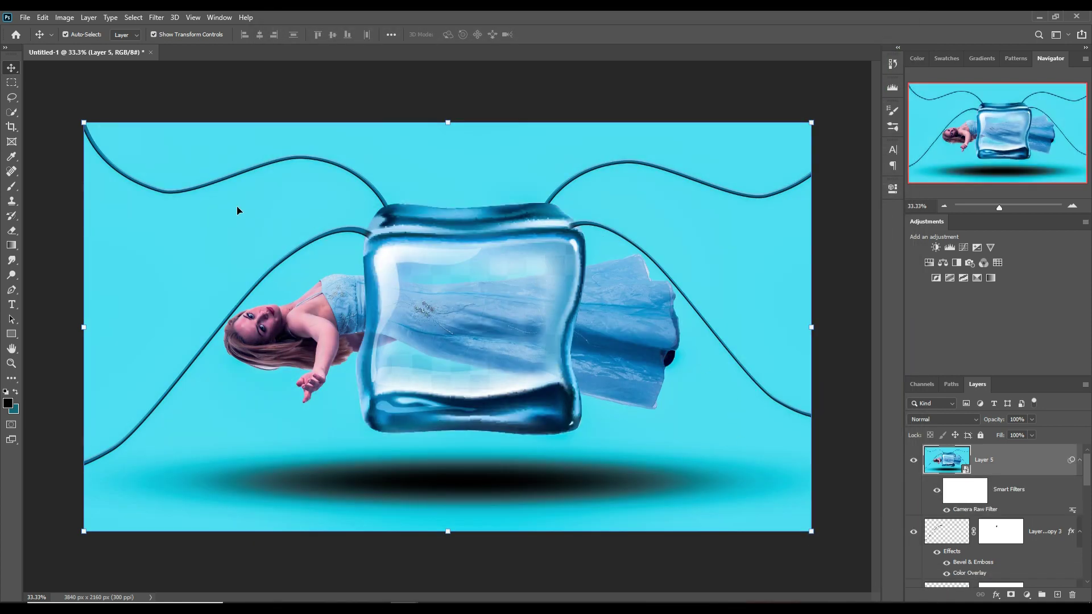
left_click(25, 17)
left_click(37, 146)
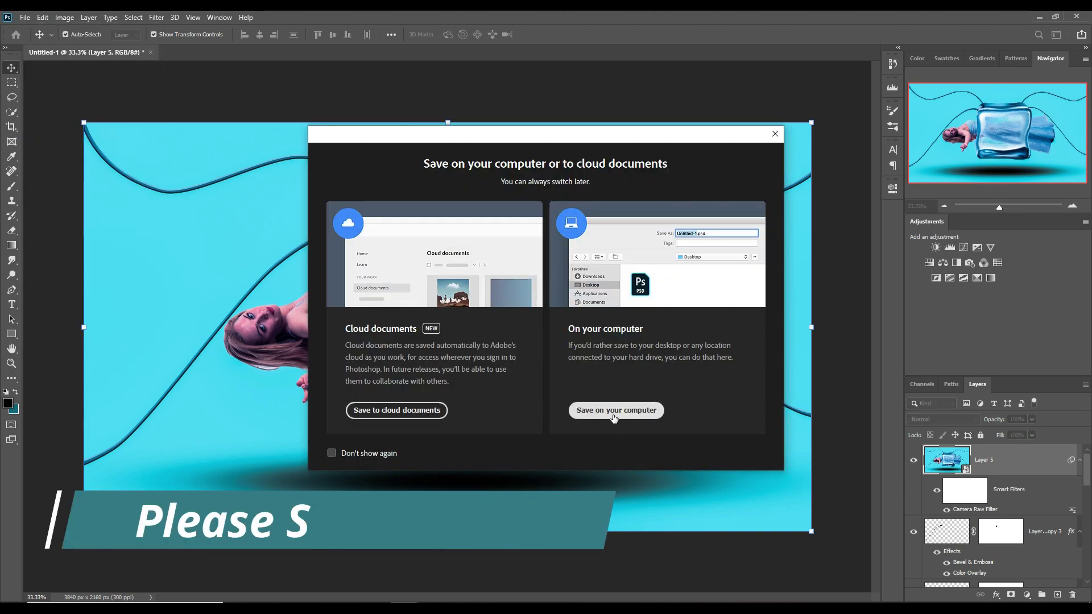
left_click(611, 412)
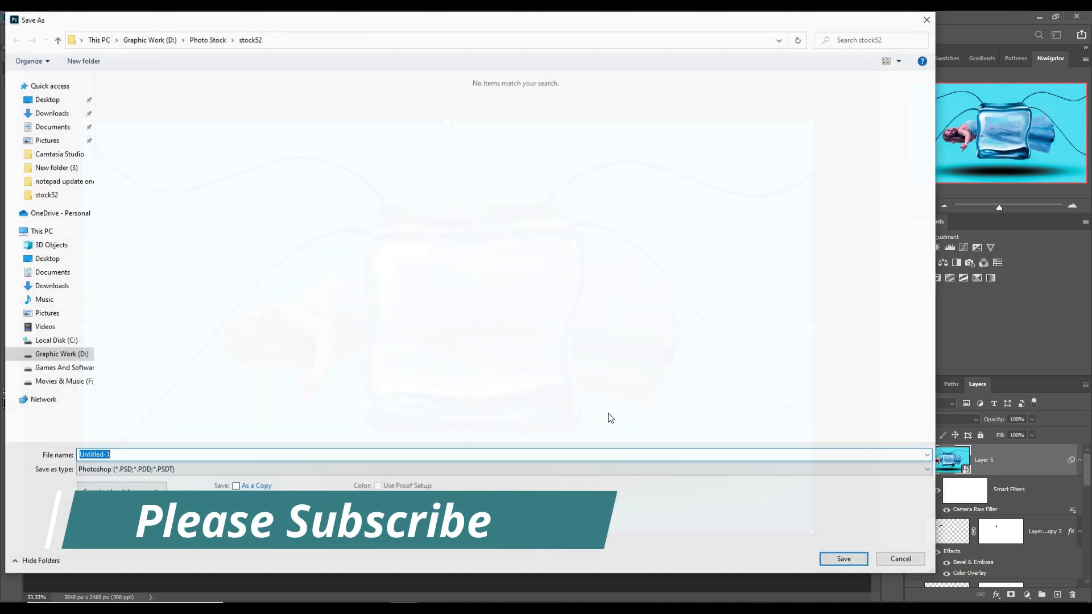
left_click(926, 21)
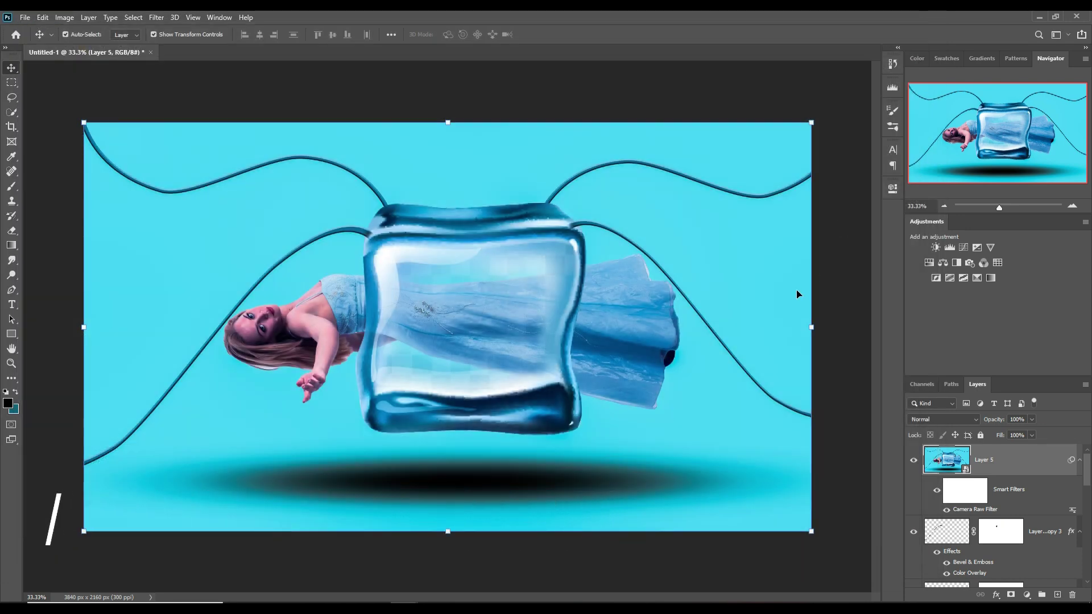